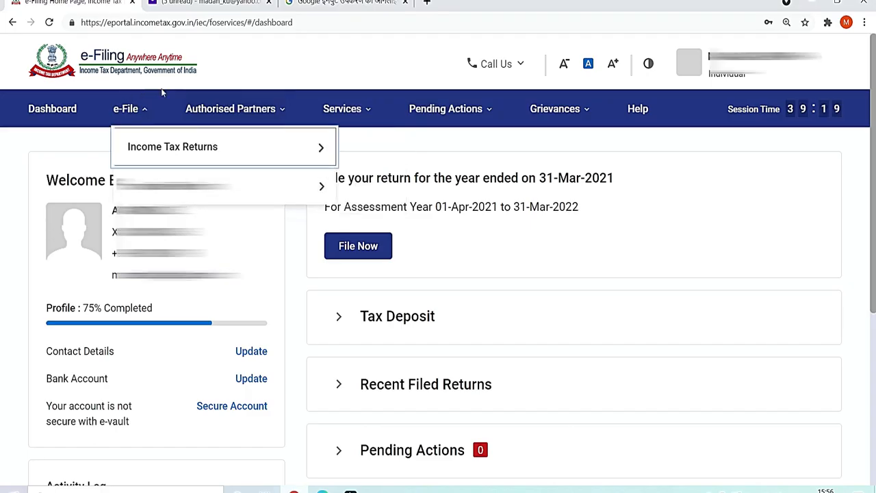
Start filing an income tax return for assessment year 2021-22 (Current A.Y.) and continue to the filing mode choice.
mouse_move(147, 111)
mouse_move(137, 146)
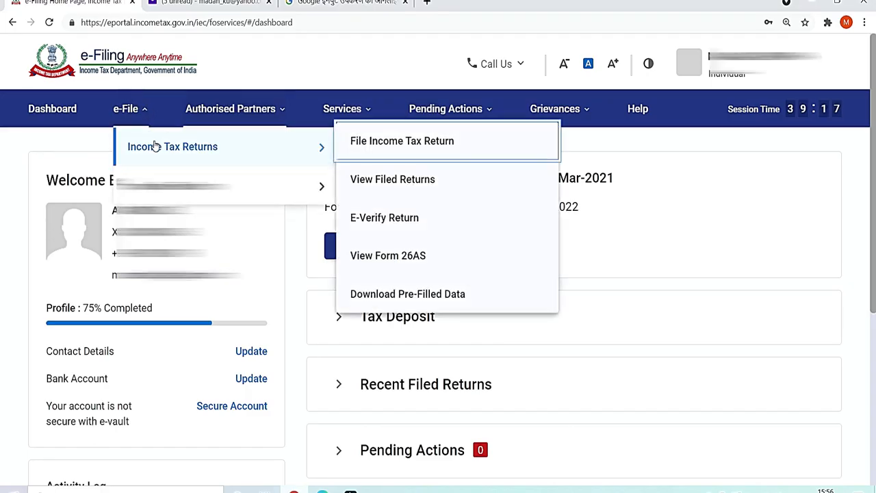
click(402, 144)
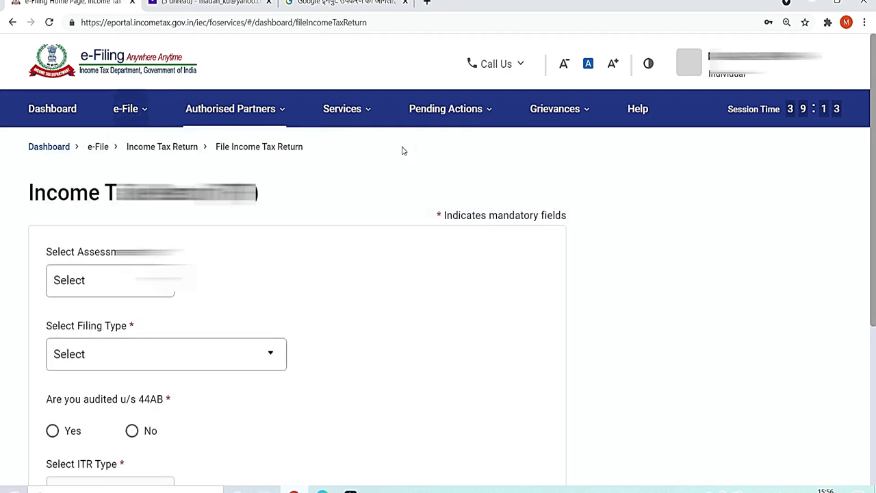
click(153, 278)
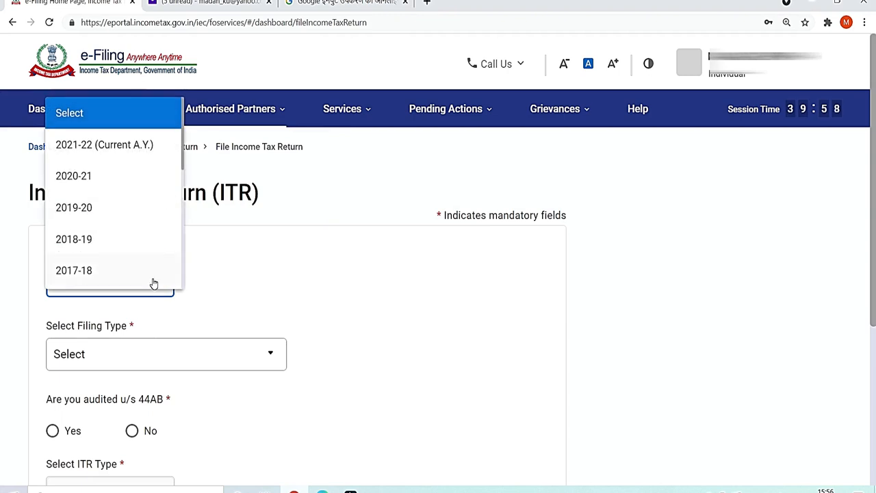
click(128, 151)
scroll(503, 287, down, 4)
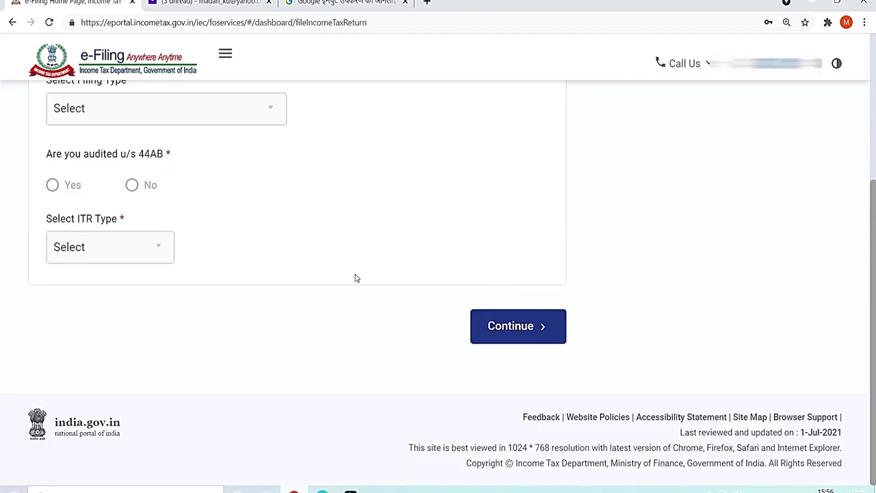
click(512, 329)
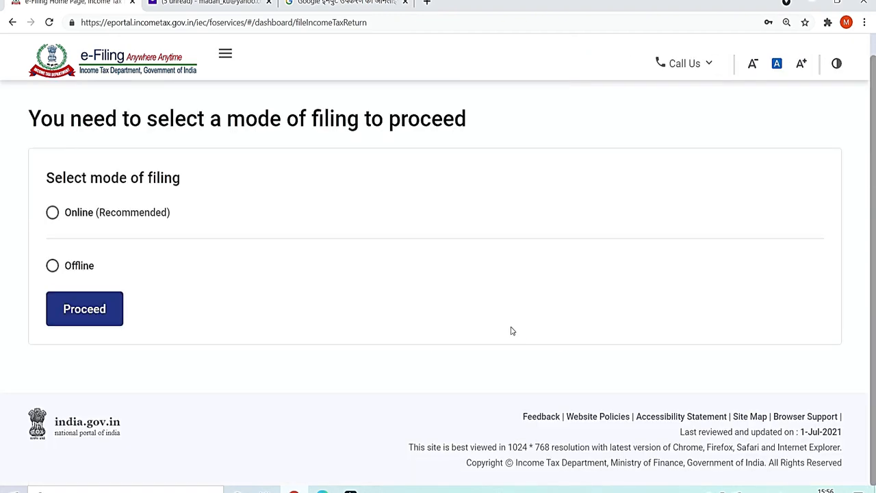
Choose the Online (Recommended) mode of filing and proceed.
drag(47, 179, 182, 198)
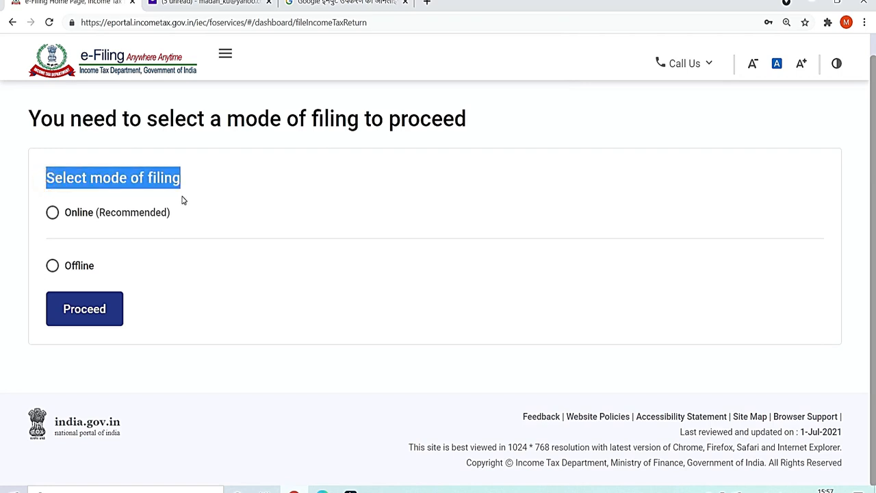
click(301, 230)
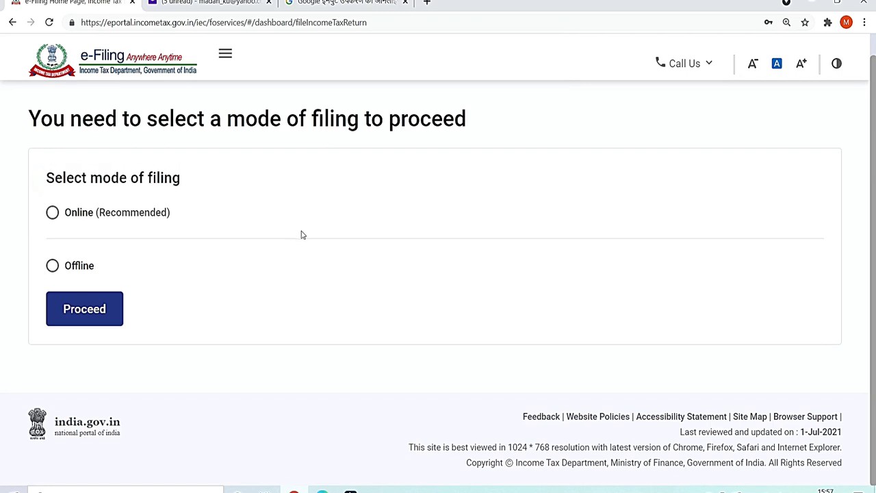
click(52, 215)
click(87, 319)
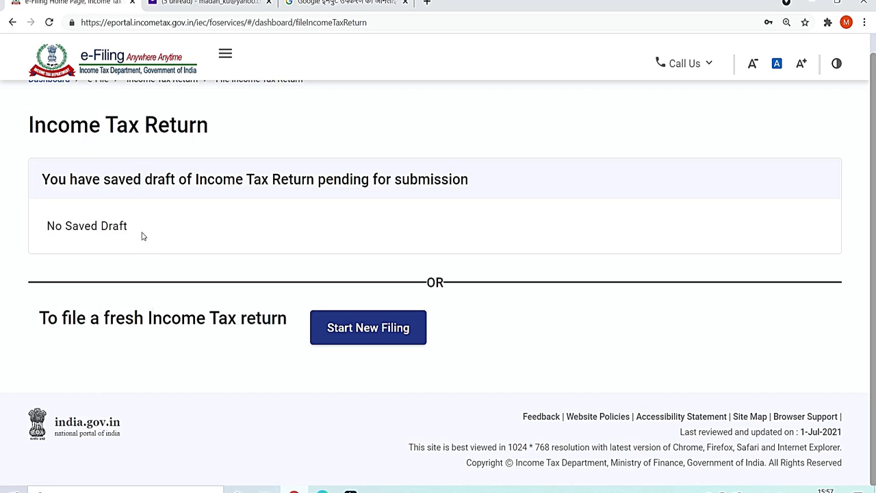
Start a new filing and continue with Individual as the applicable status.
drag(47, 225, 139, 229)
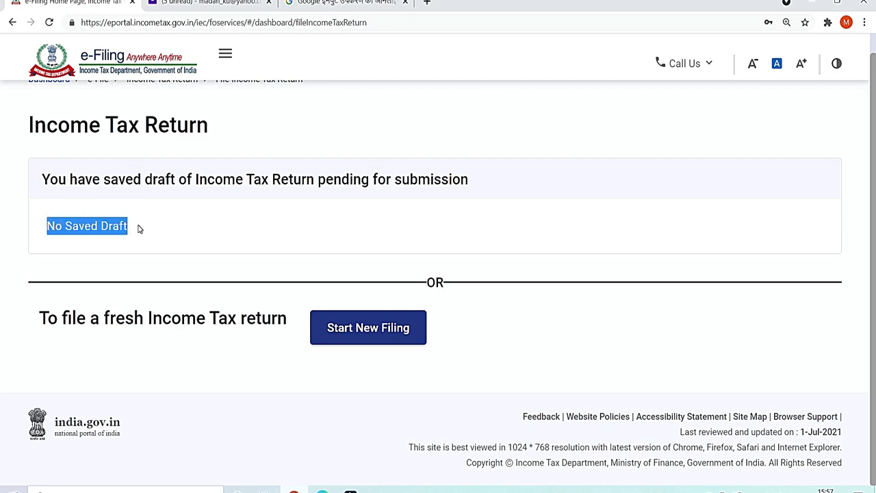
click(390, 334)
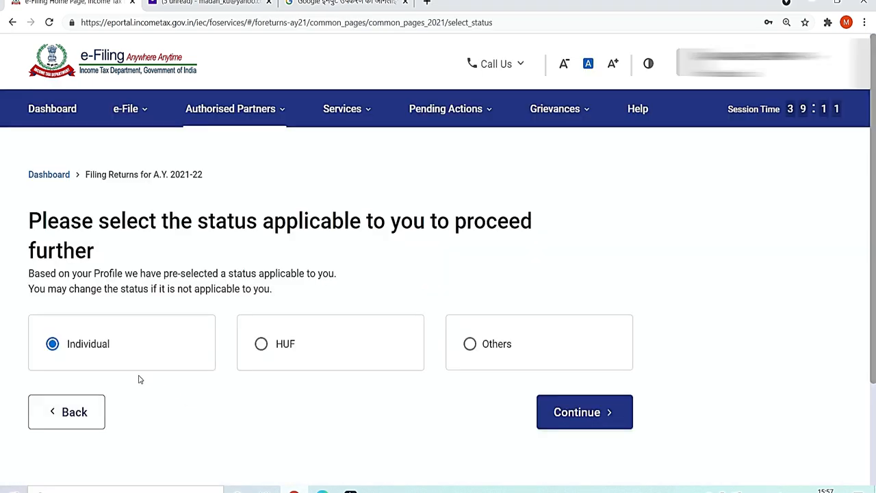
click(583, 415)
Choose ITR - 1 as the form to file and proceed with it.
click(493, 348)
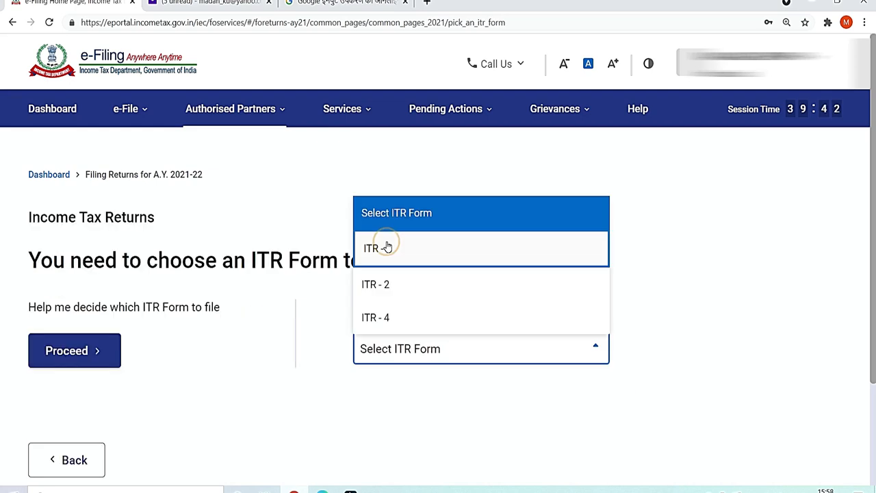
click(387, 247)
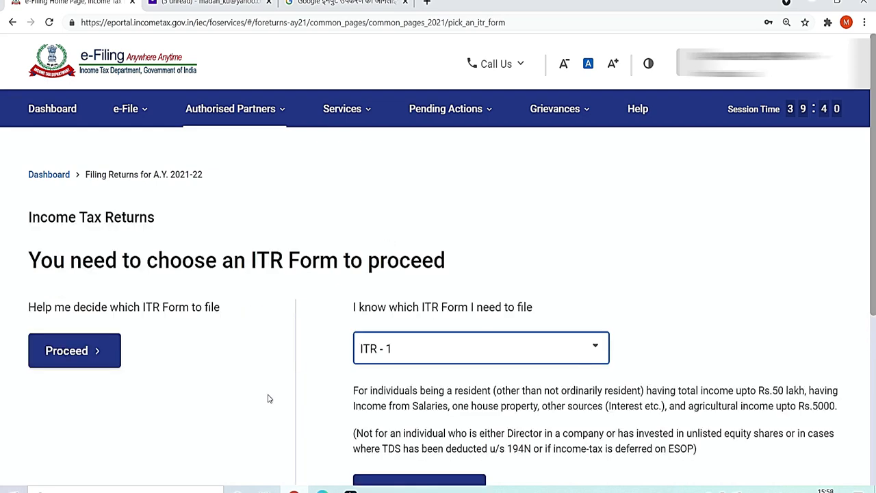
scroll(1, 237, down, 1)
scroll(864, 185, up, 1)
drag(873, 197, 872, 260)
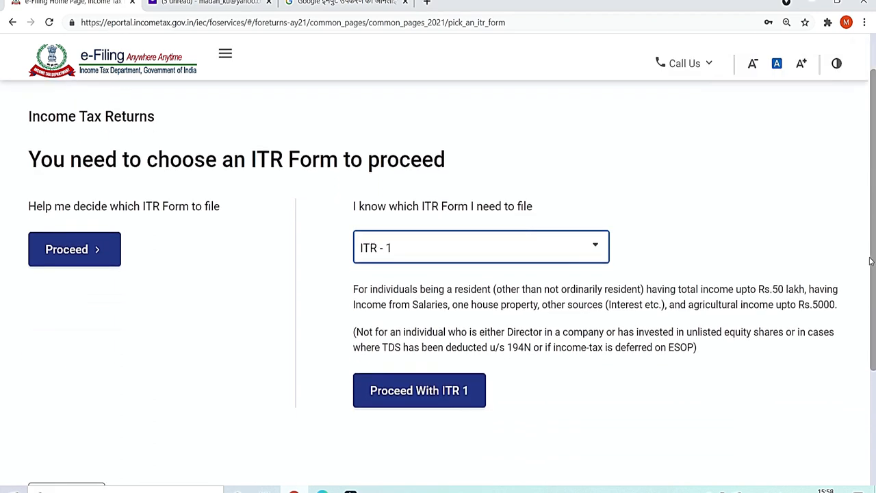
click(442, 402)
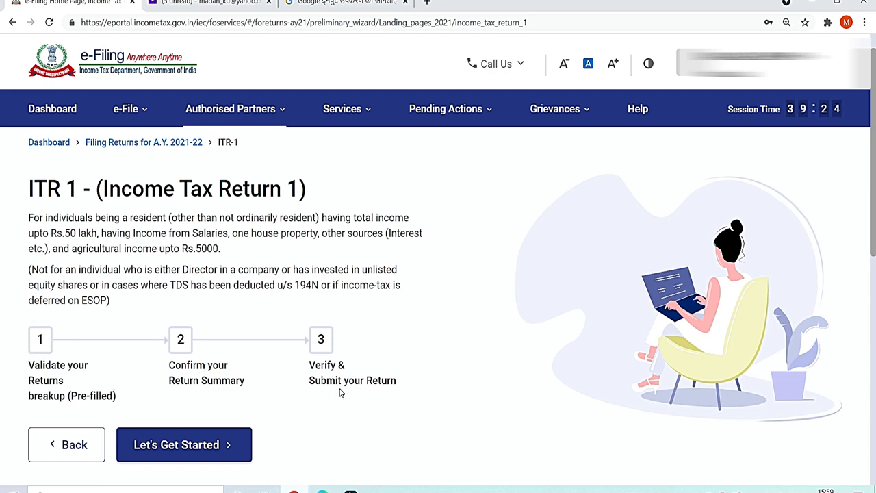
Begin the ITR-1 return and give "Taxable income is more than basic exemption limit" as the filing reason.
click(182, 451)
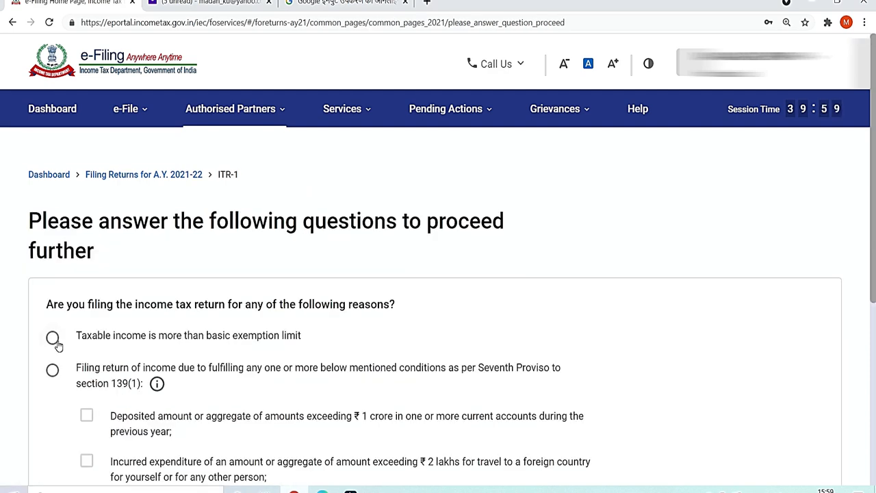
click(54, 339)
scroll(2, 174, down, 2)
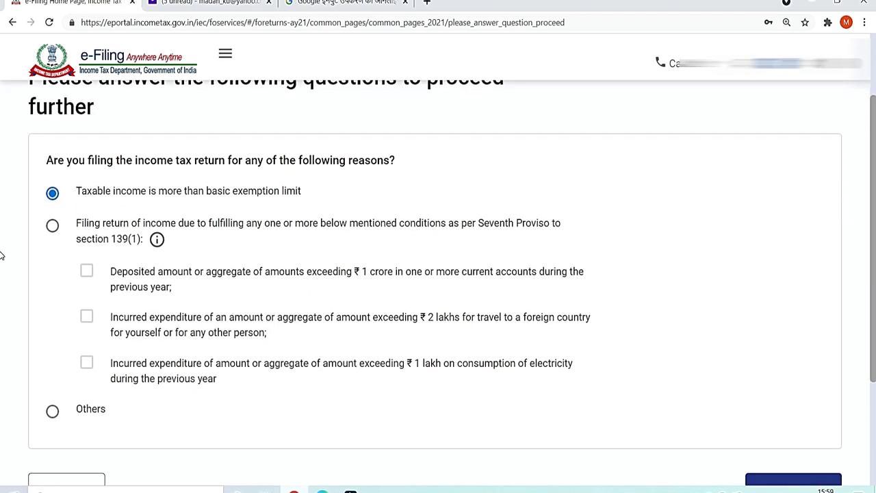
click(52, 228)
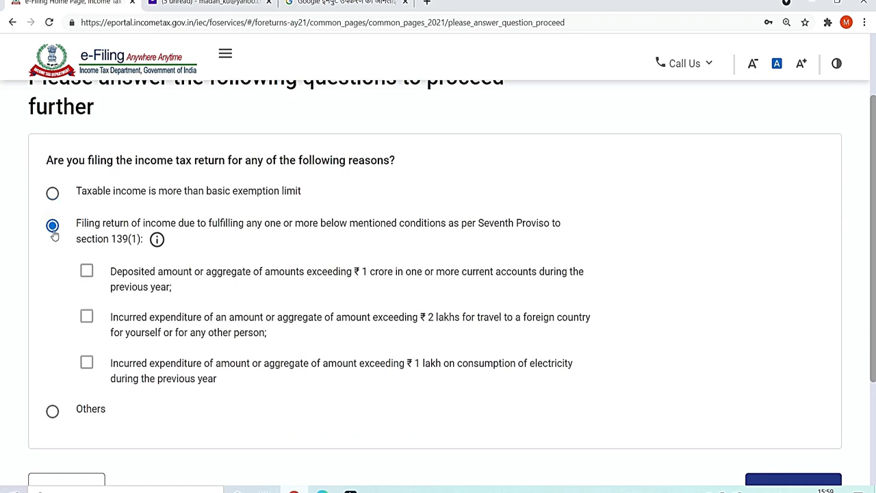
click(52, 195)
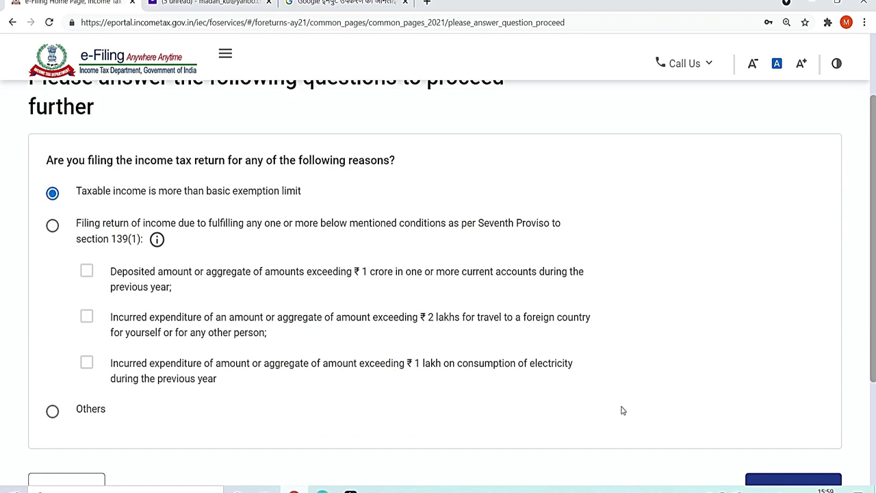
scroll(708, 394, down, 2)
click(794, 331)
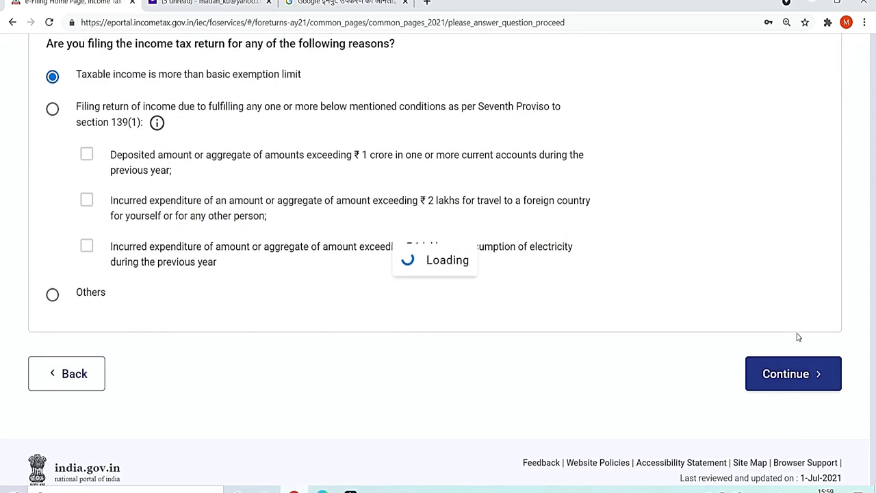
Open the Personal Information section of the return and answer No to opting for the new tax regime u/s 115BAC.
scroll(2, 219, down, 2)
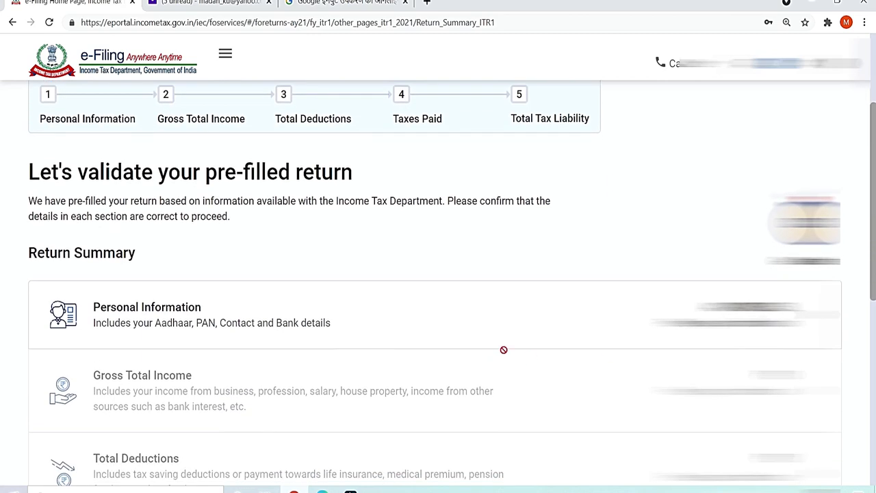
click(797, 317)
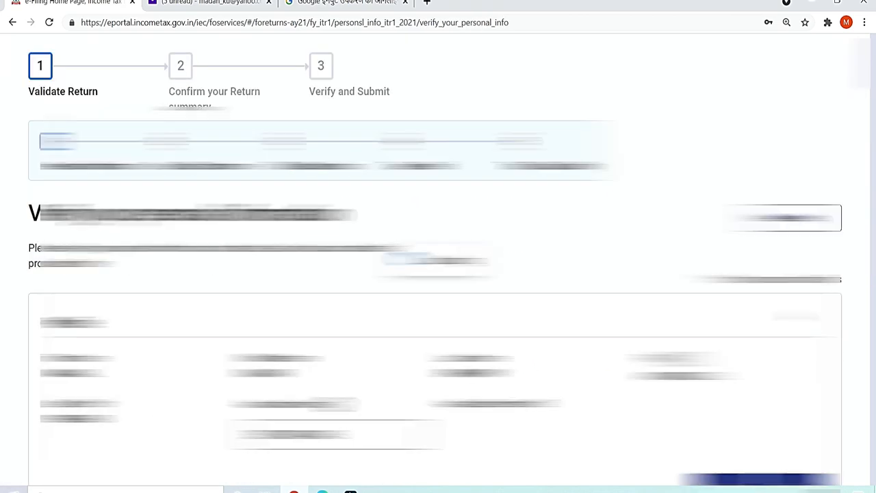
scroll(3, 256, down, 2)
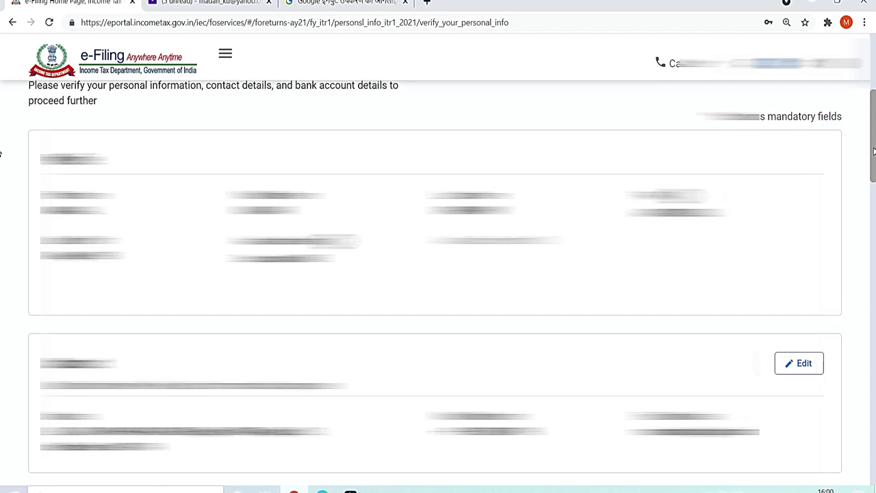
drag(873, 152, 874, 239)
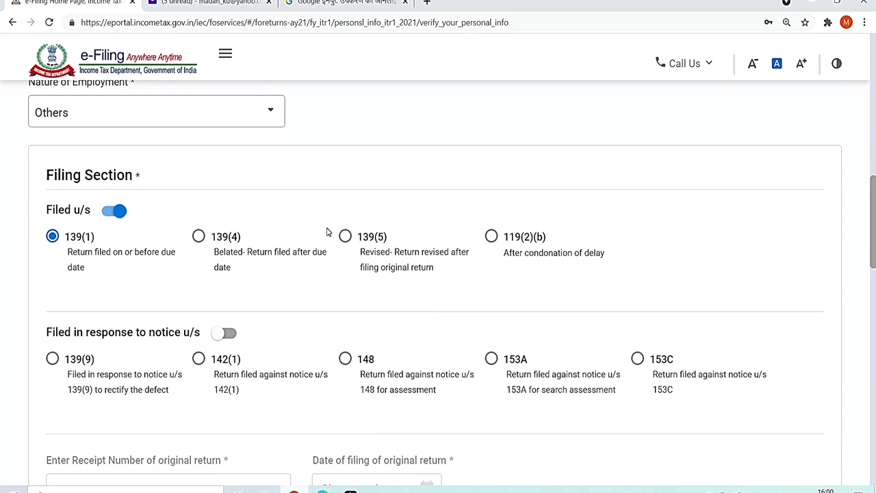
scroll(48, 250, down, 5)
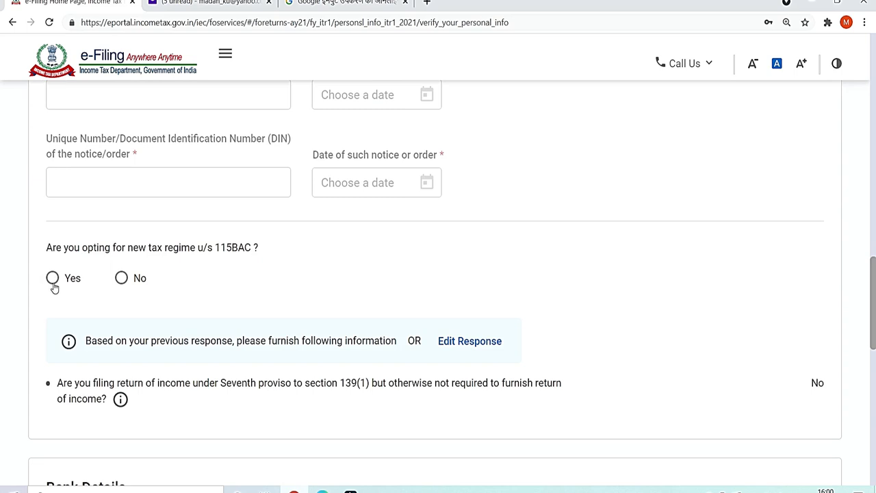
click(120, 280)
scroll(1, 335, down, 3)
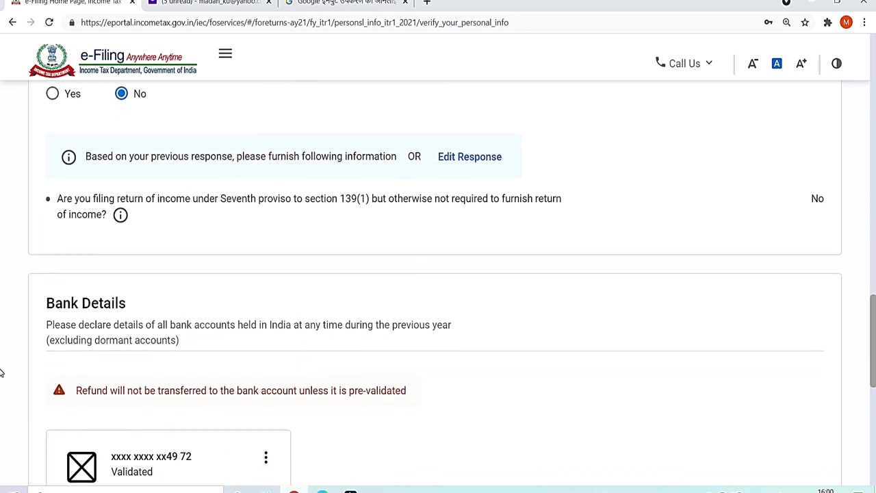
Select the validated bank account for refund and confirm the personal information section.
scroll(2, 373, down, 4)
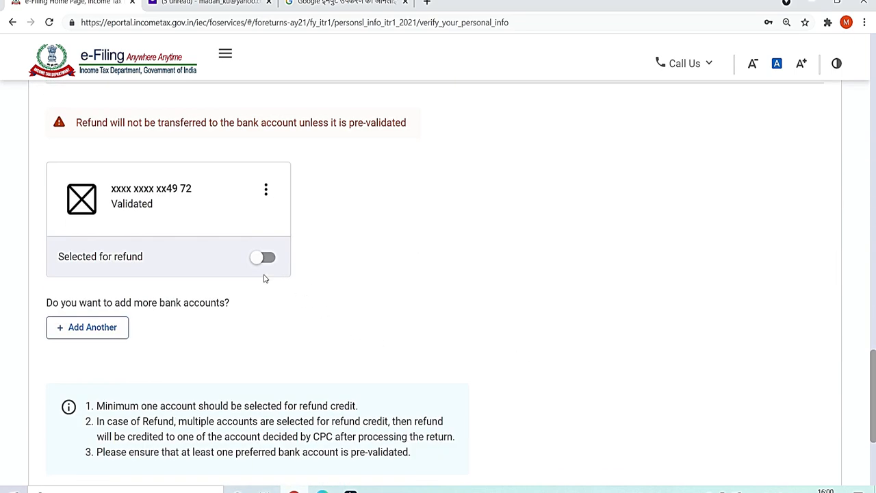
click(265, 259)
click(341, 193)
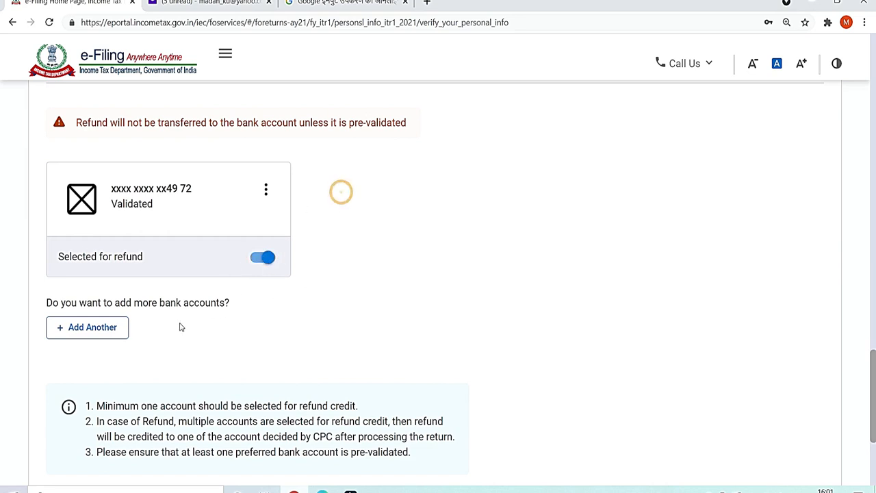
scroll(207, 293, down, 3)
click(804, 330)
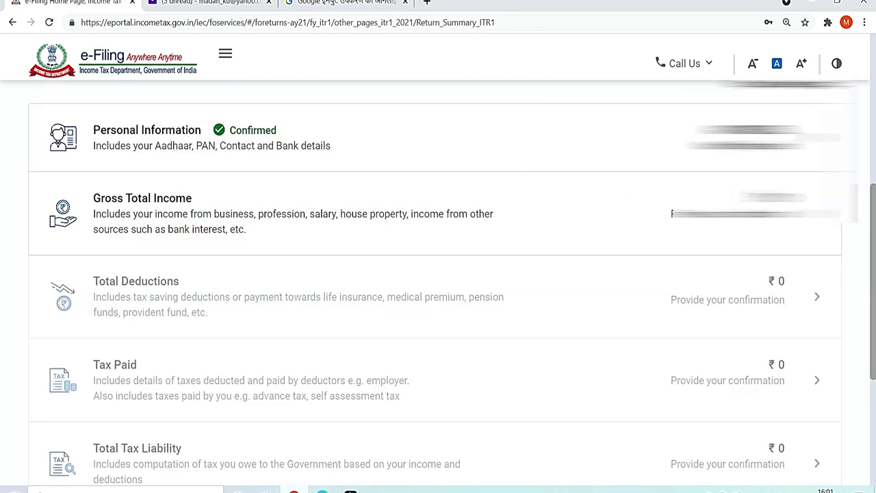
Open Gross Total Income and answer No to the travel and uniform, Special Compensatory Allowance and House Rent Allowance exemption questions.
click(813, 225)
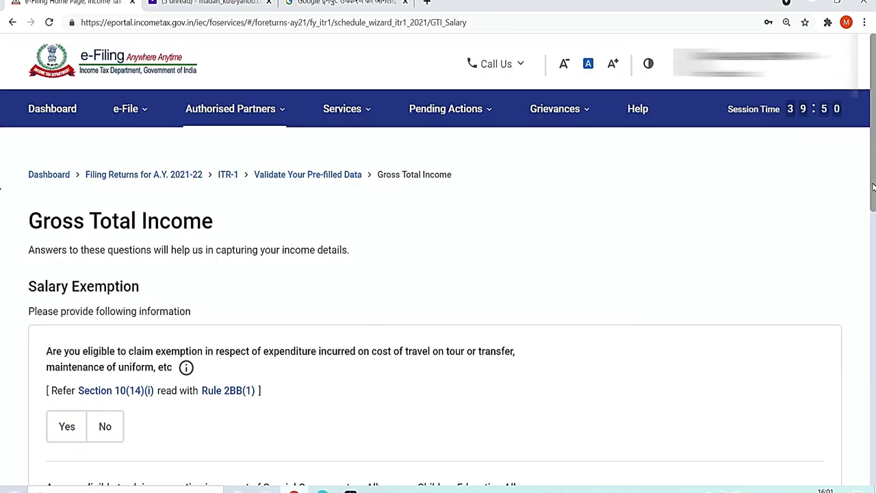
scroll(1, 205, down, 2)
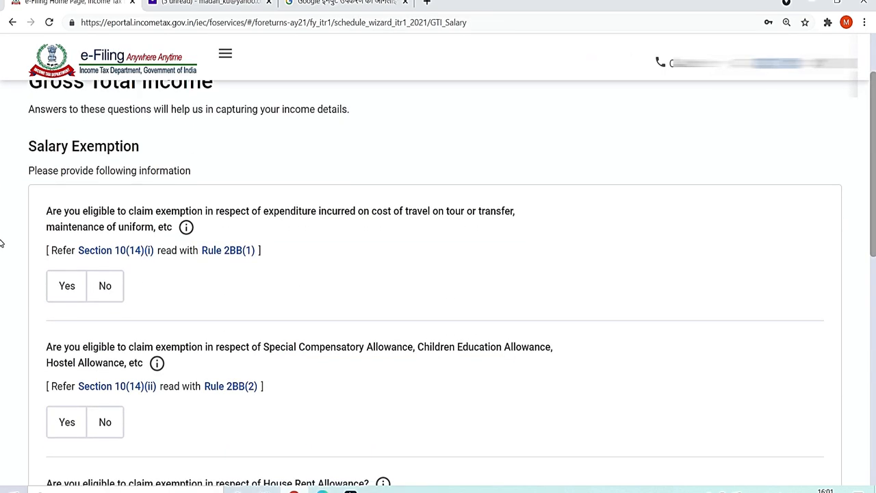
scroll(2, 243, down, 1)
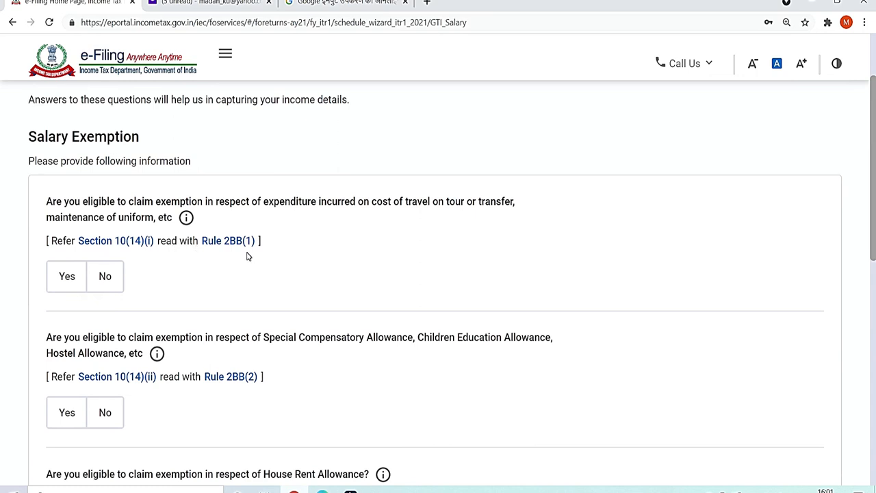
click(108, 277)
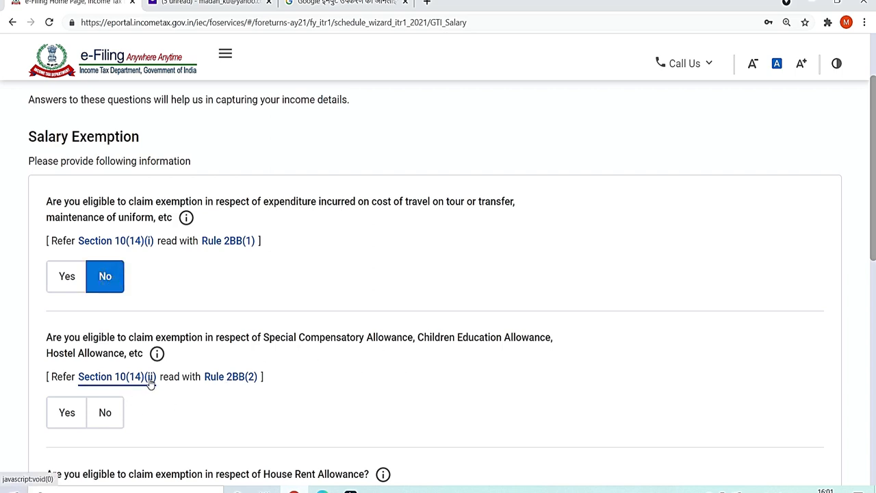
click(114, 422)
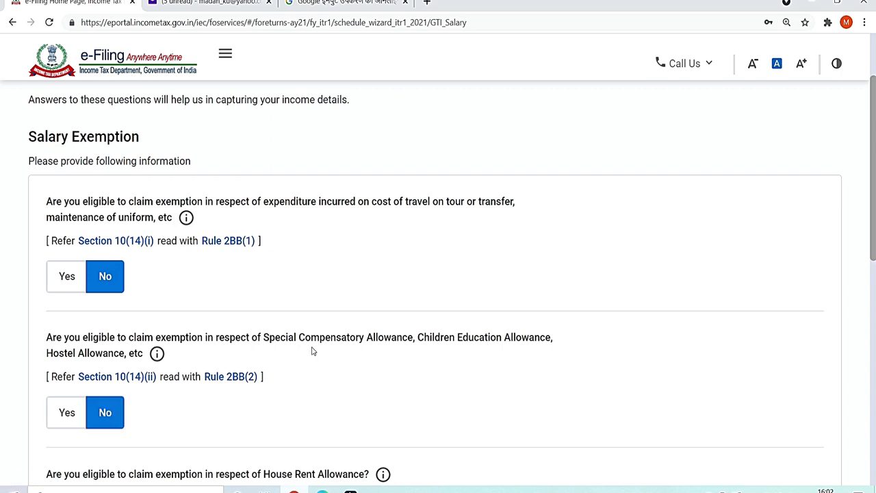
scroll(312, 351, down, 4)
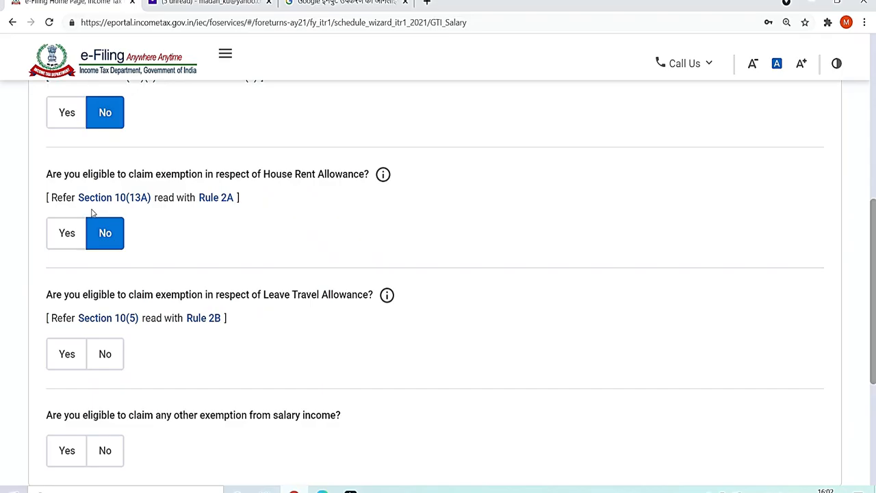
Highlight the House Rent Allowance wording and its Section 10(13A) and Rule 2A reference in the exemption question.
click(78, 197)
drag(78, 198, 231, 205)
drag(263, 174, 368, 194)
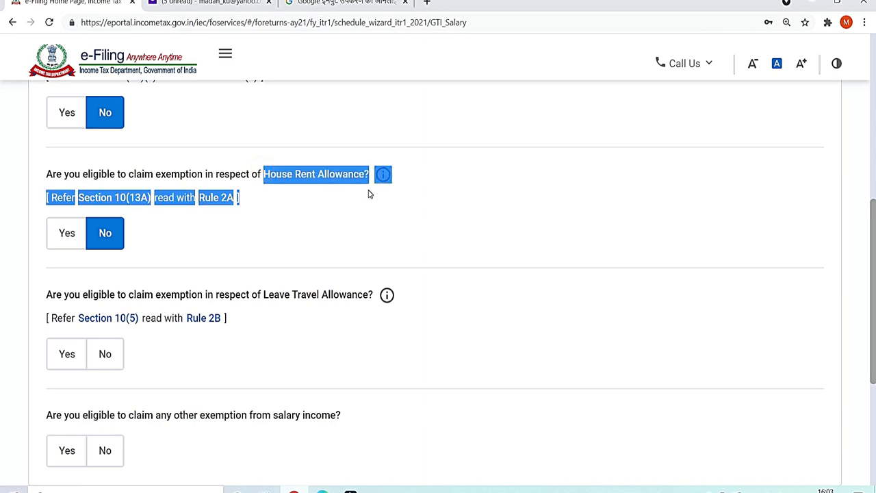
Answer No to the Leave Travel Allowance and other salary exemption questions and continue to the income source details.
click(319, 239)
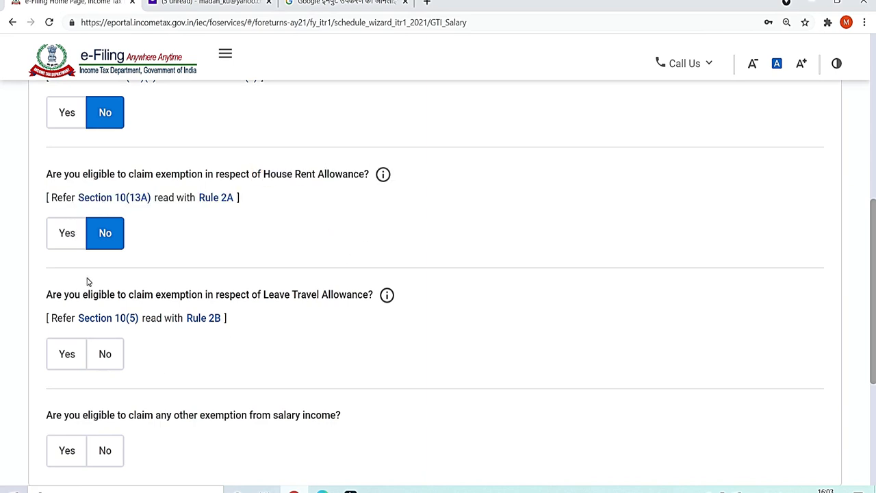
click(102, 364)
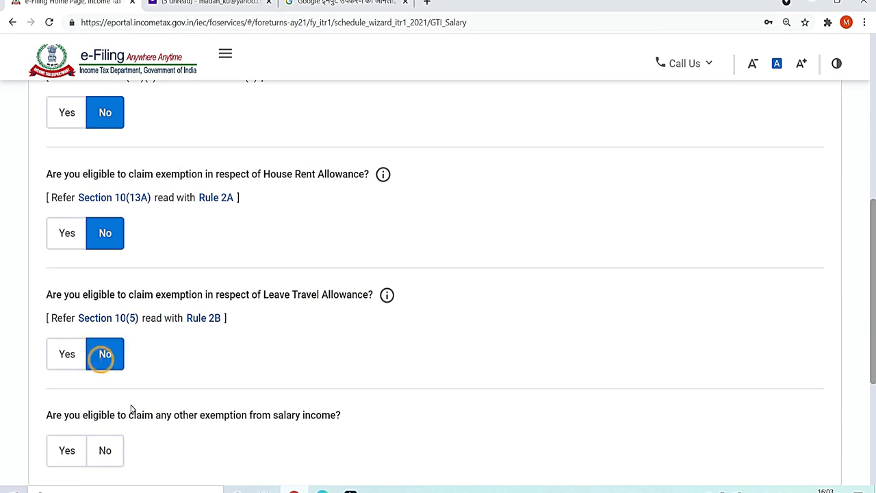
click(117, 457)
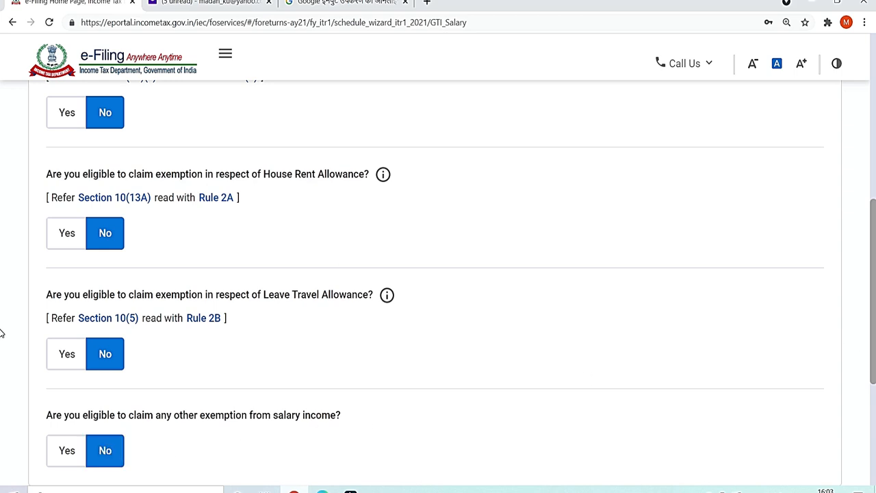
scroll(2, 333, down, 3)
click(772, 388)
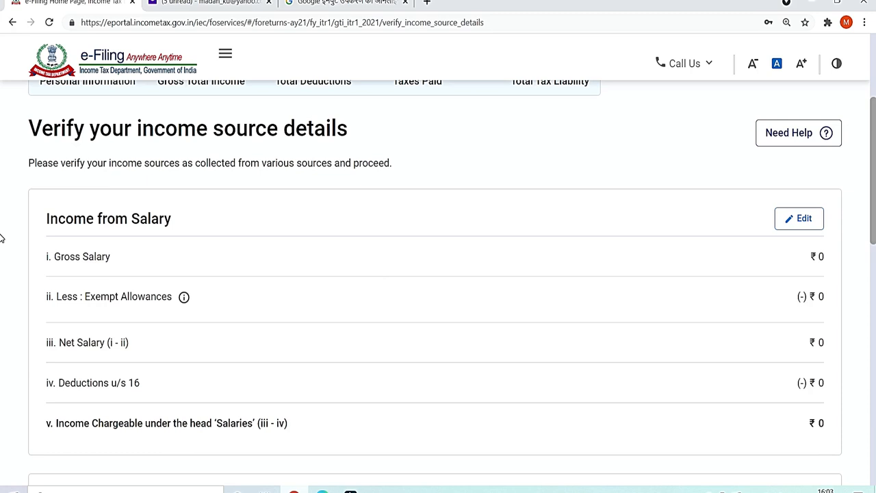
Open Income from Salary for editing and enter the section 17(1) salary of 509362 taken from the salary certificate PDF in Edge.
click(804, 220)
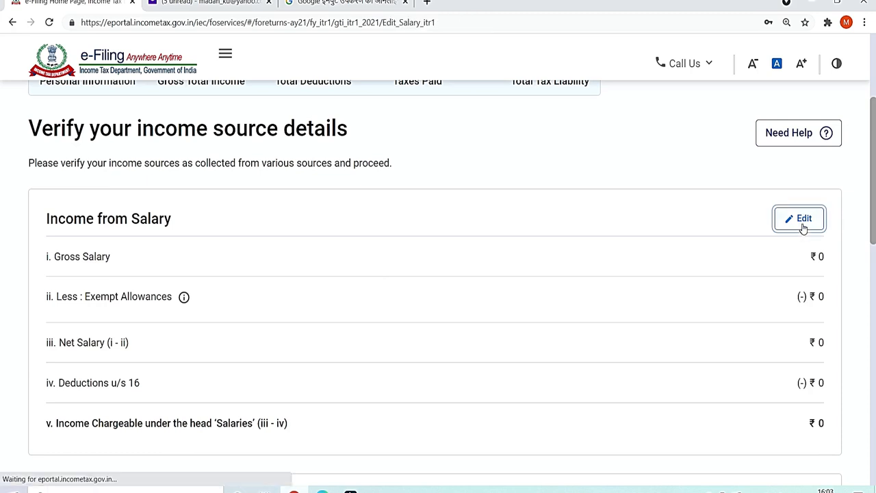
drag(66, 355, 177, 357)
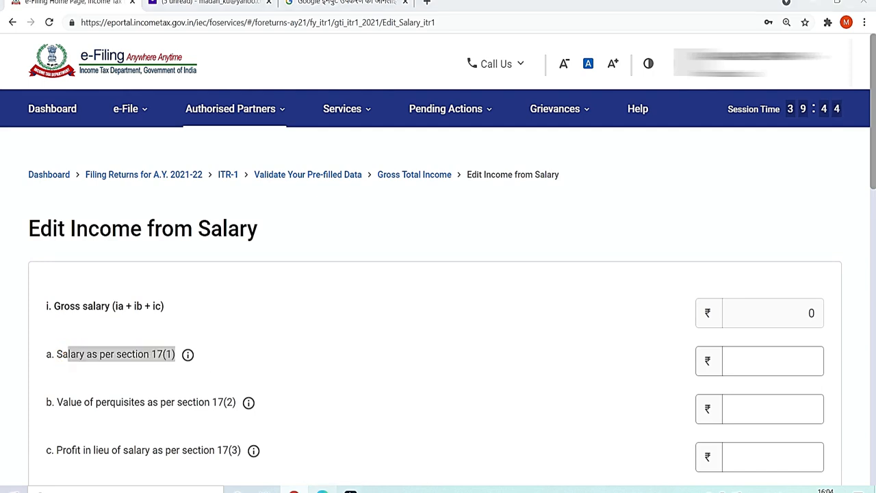
click(322, 489)
drag(323, 170, 583, 166)
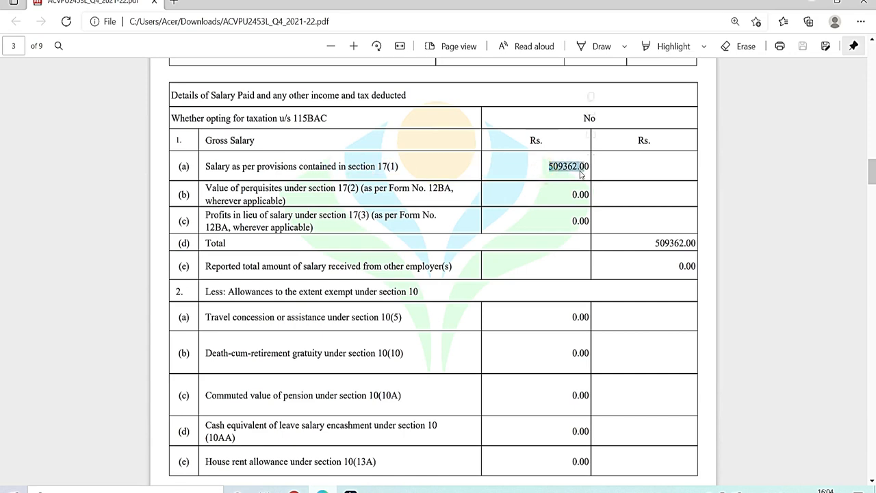
key(alt+Tab)
click(770, 360)
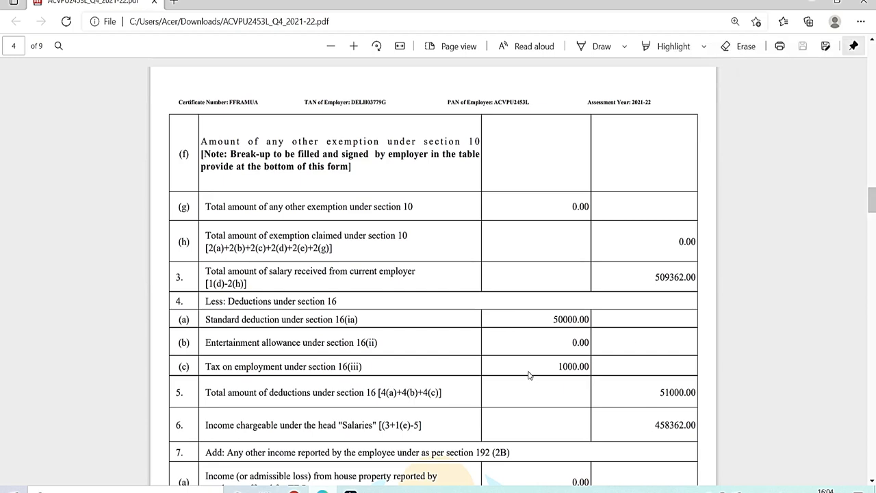
Highlight the standard deduction under section 16(ia) and the tax on employment under section 16(iii) in the salary certificate PDF.
drag(248, 324, 379, 336)
click(282, 374)
drag(275, 368, 341, 380)
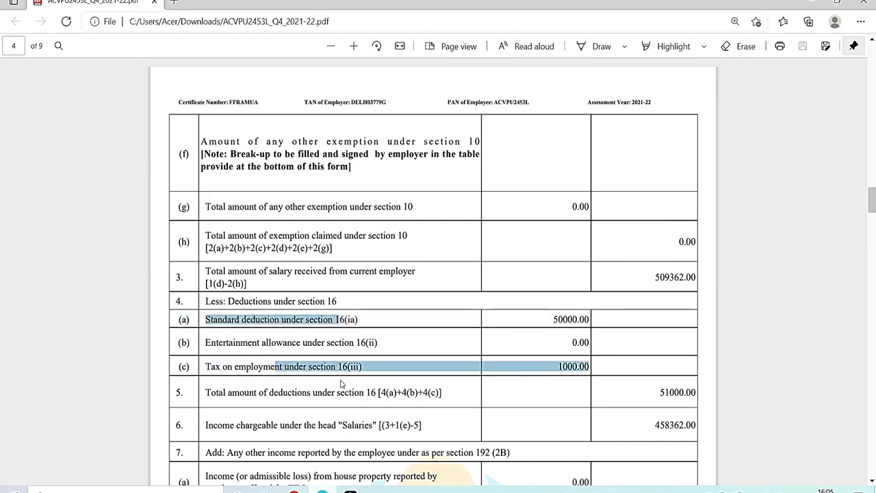
click(338, 332)
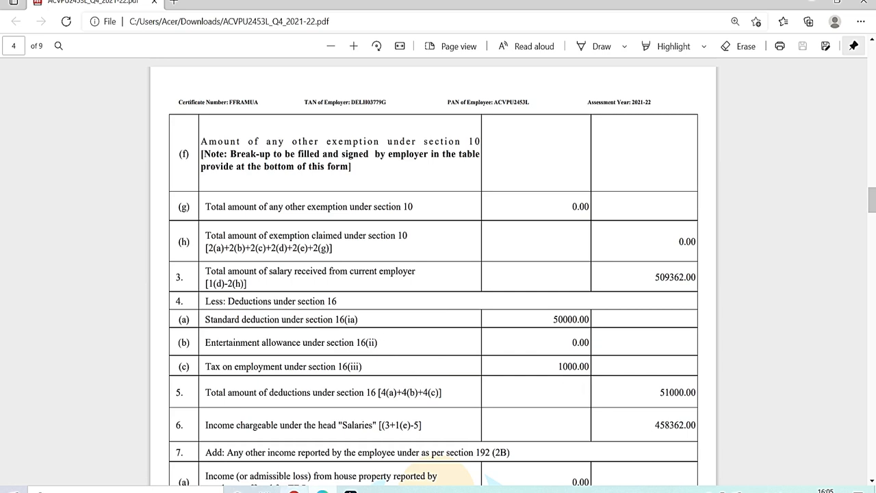
Switch back to the return in Chrome, set the professional tax u/s 16(iii) to 1000 and save the salary income.
mouse_move(294, 487)
click(295, 438)
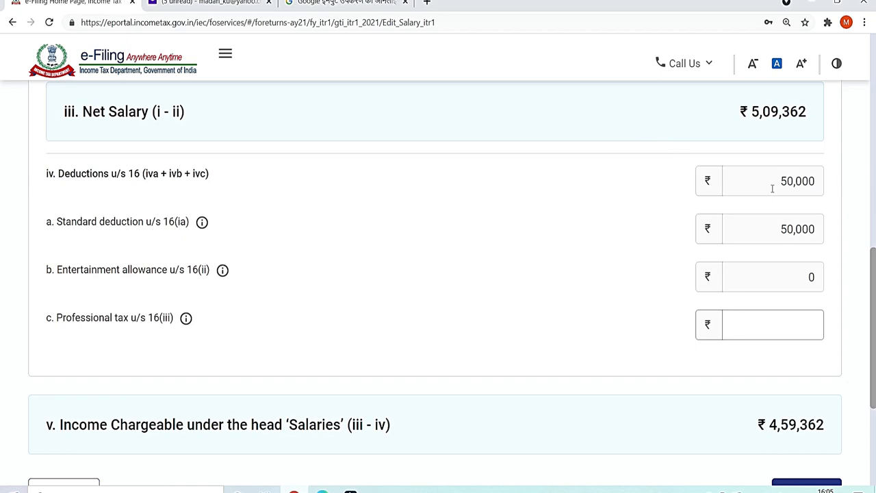
click(776, 319)
text(1000)
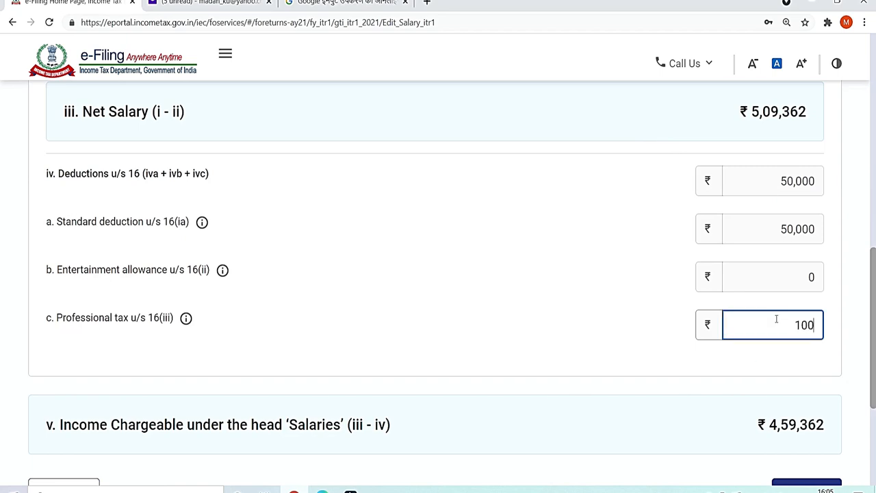
click(635, 342)
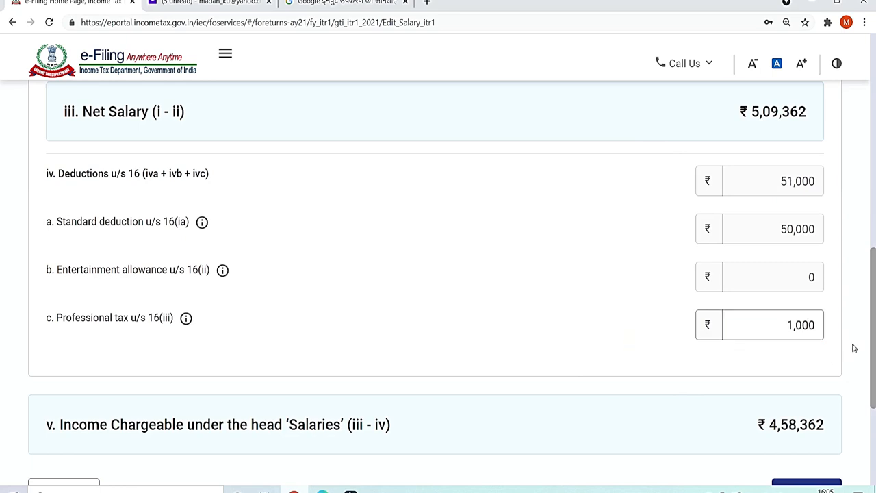
scroll(2, 365, down, 2)
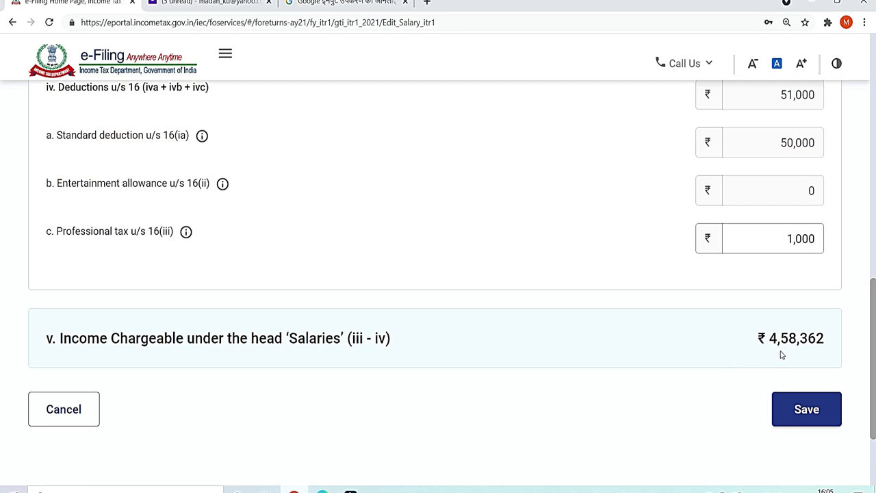
click(805, 417)
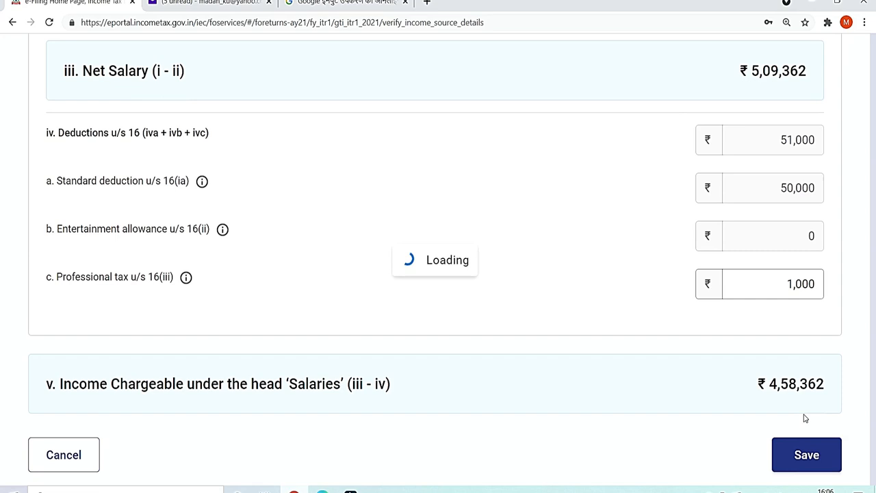
Add income from other sources by answering Yes to savings bank interest with an amount of 568, and continue.
click(73, 325)
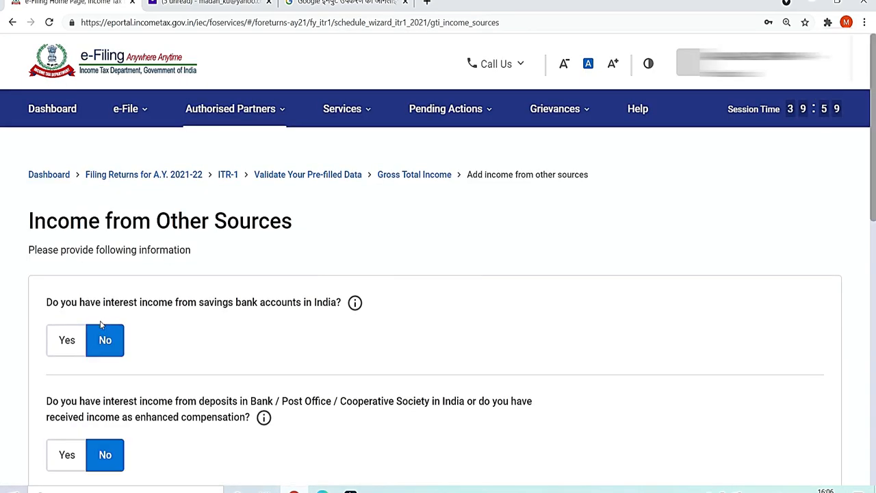
click(70, 344)
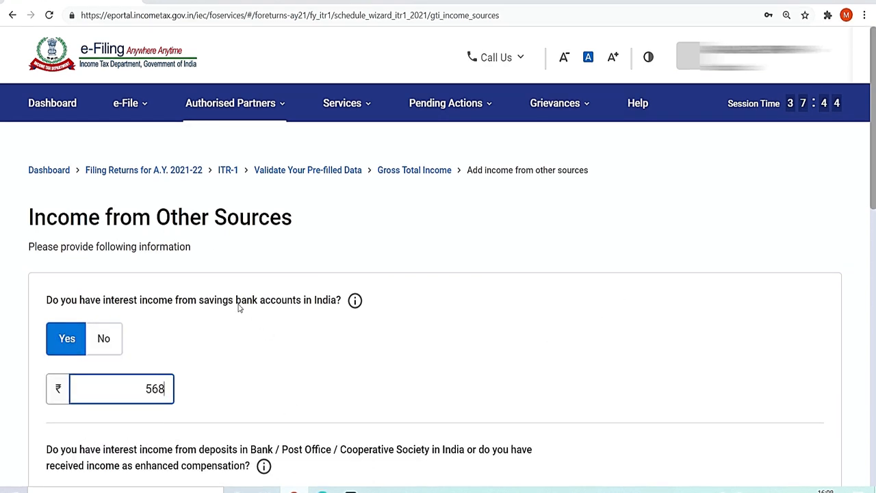
drag(204, 303, 446, 303)
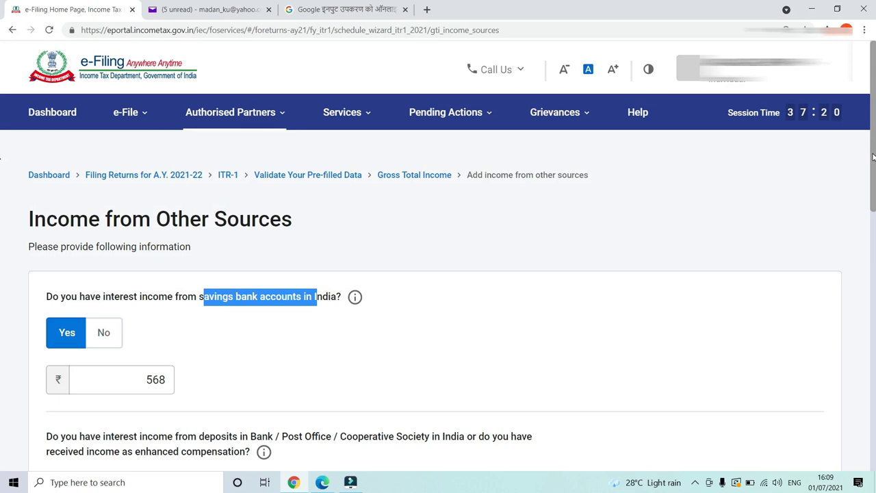
drag(873, 157, 871, 233)
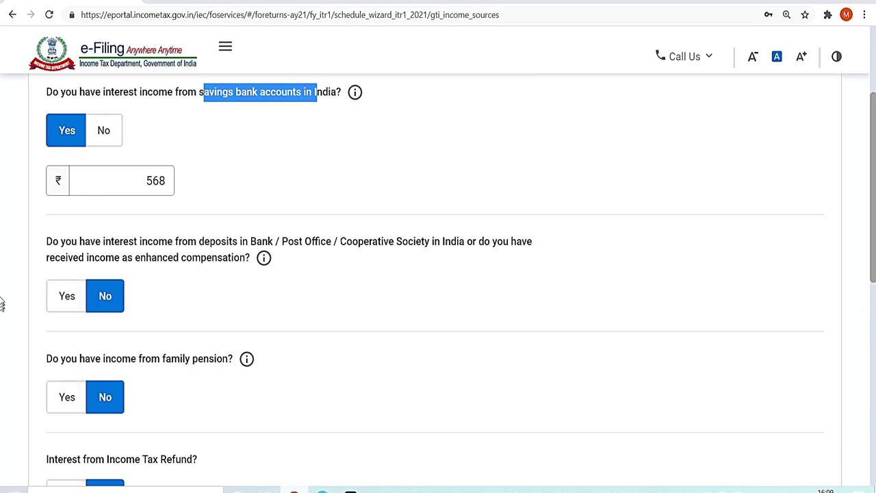
scroll(2, 287, down, 4)
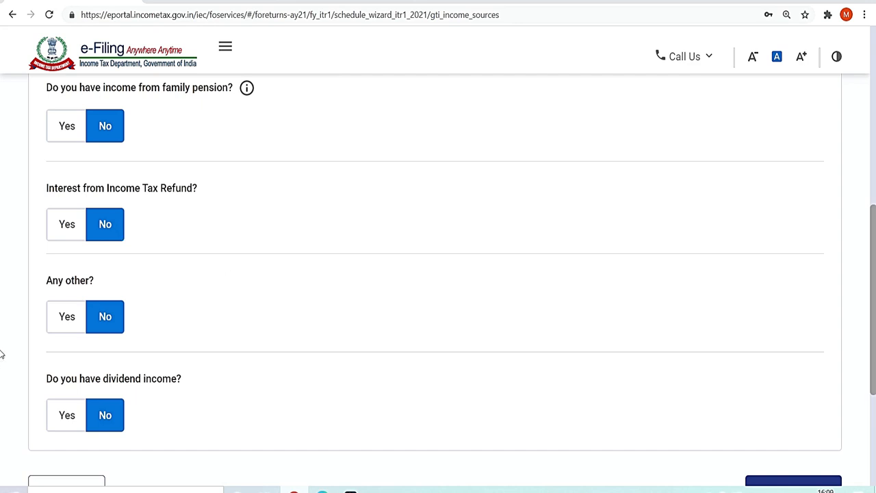
scroll(2, 363, down, 3)
click(792, 345)
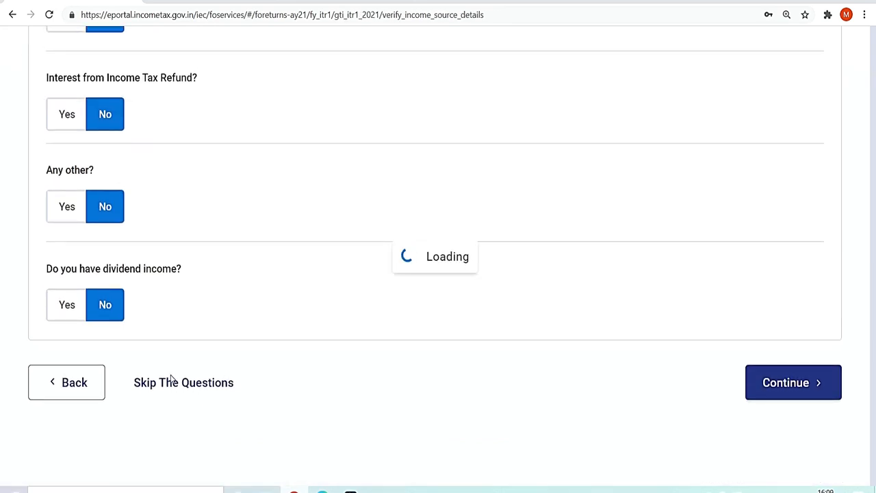
Review the salary, house property, other sources and exempt income details and confirm the Gross Total Income section.
scroll(2, 245, down, 4)
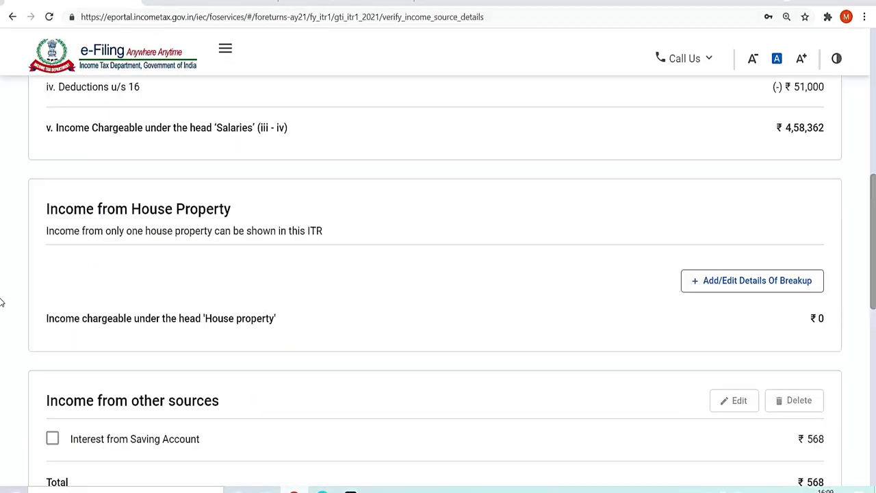
scroll(2, 305, down, 3)
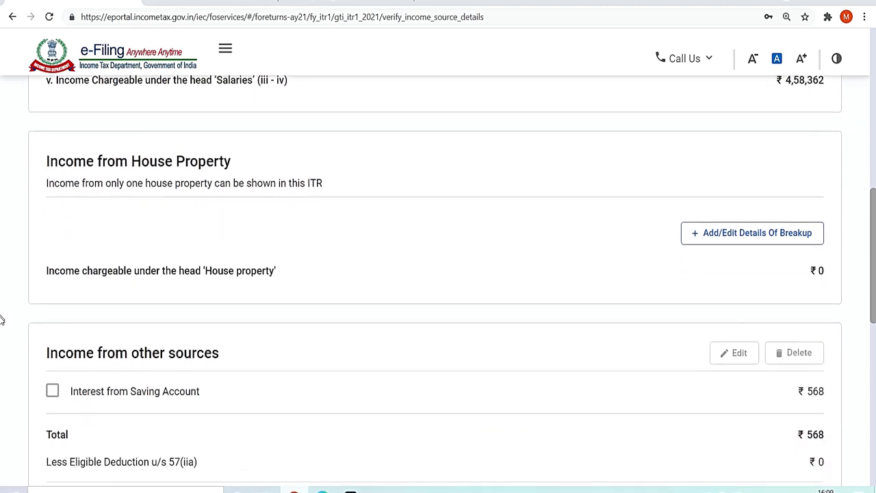
scroll(2, 350, down, 2)
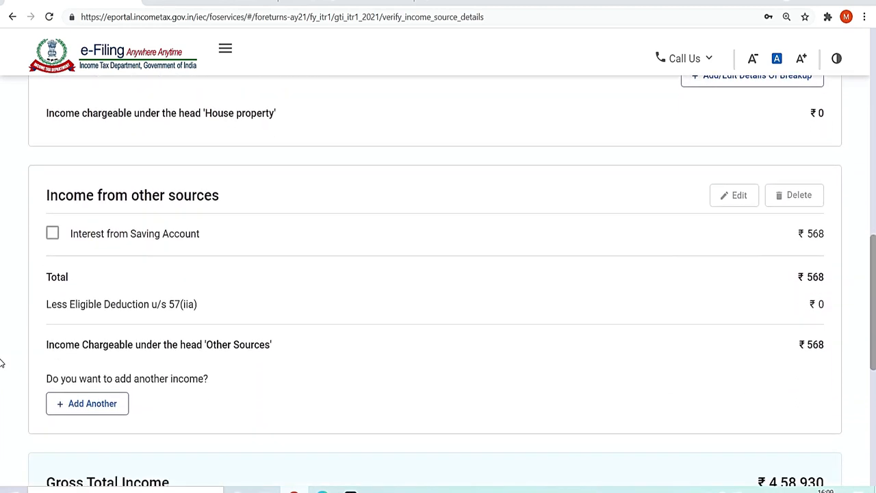
scroll(2, 382, down, 4)
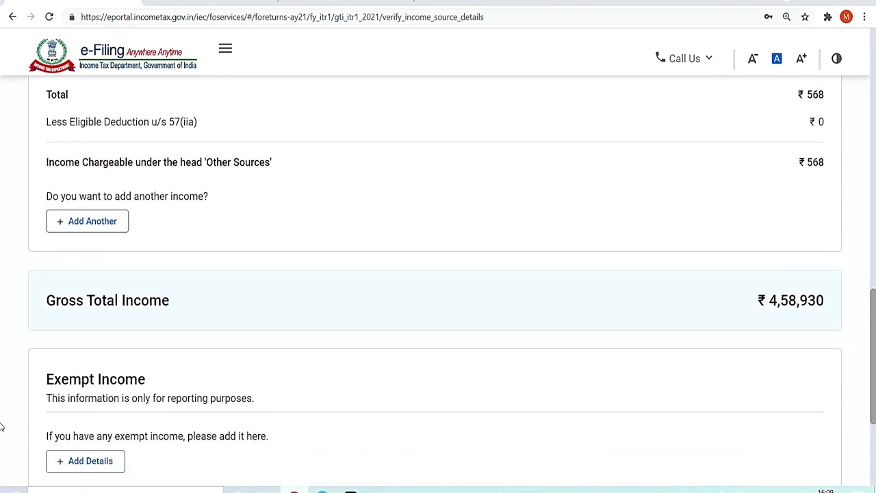
scroll(2, 444, down, 2)
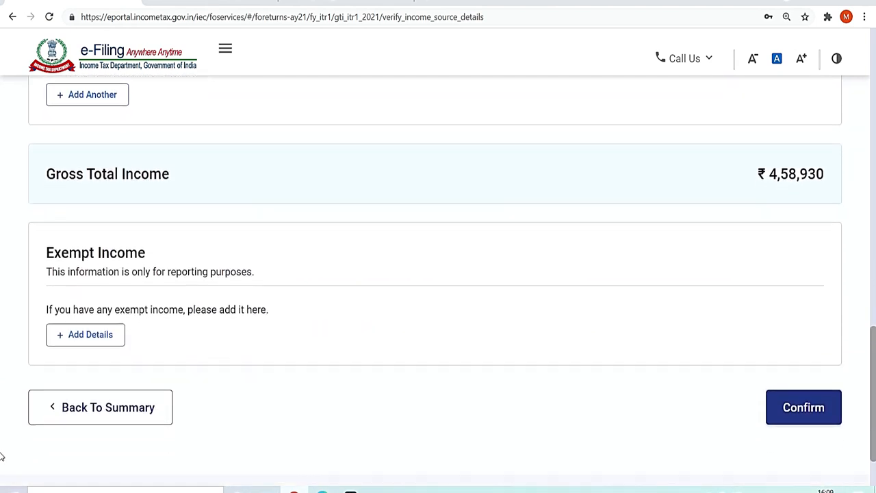
click(794, 399)
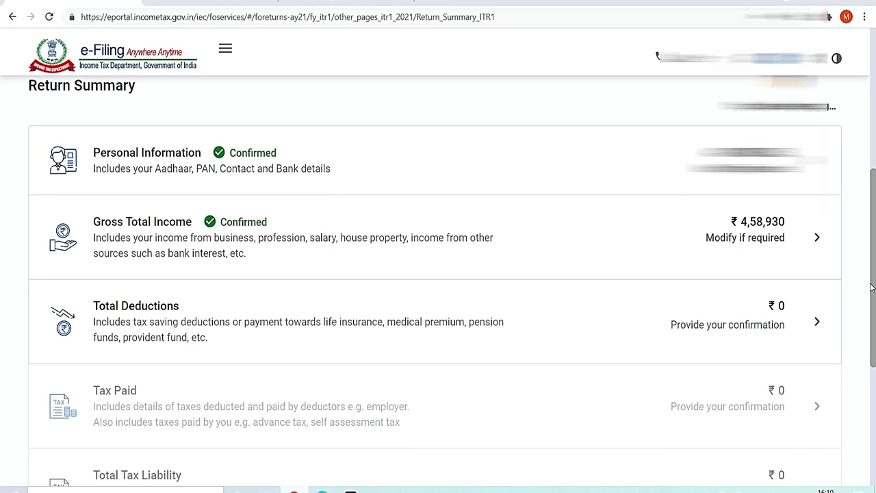
Open the Total Deductions section and go through the donation and section 80GG questions to the Section 80C question.
click(806, 327)
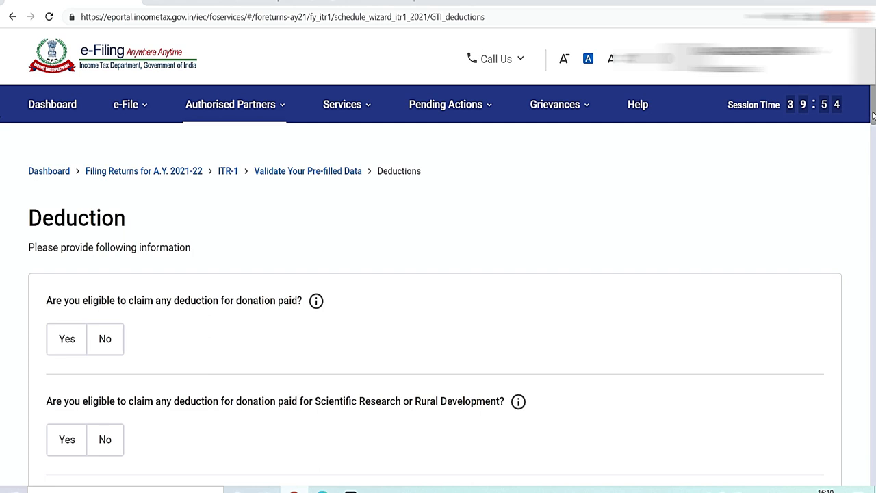
drag(873, 115, 875, 130)
scroll(1, 131, down, 1)
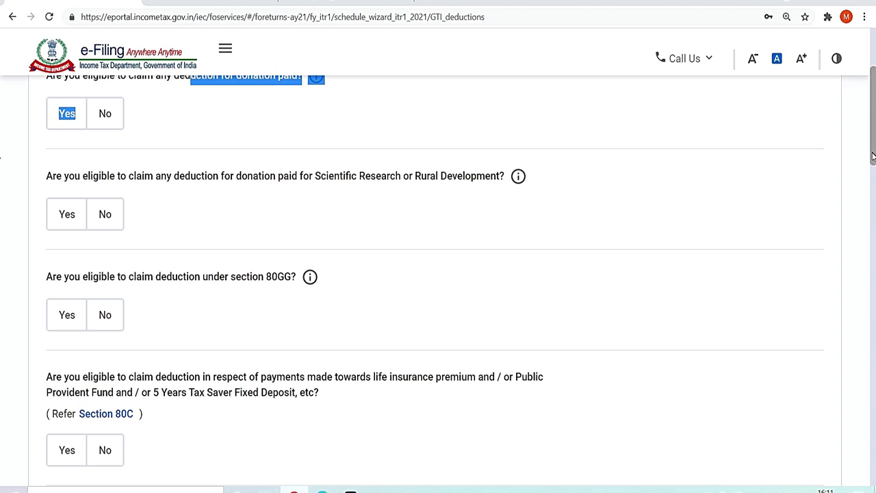
scroll(2, 178, down, 5)
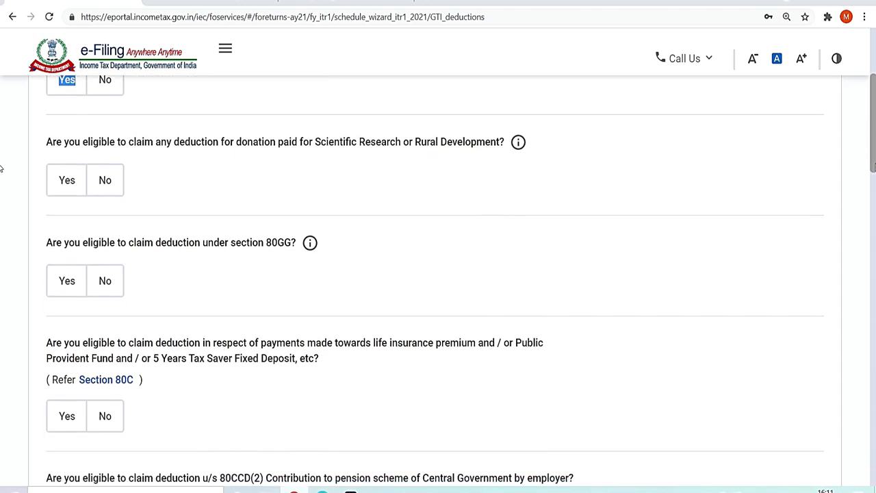
scroll(1, 184, down, 2)
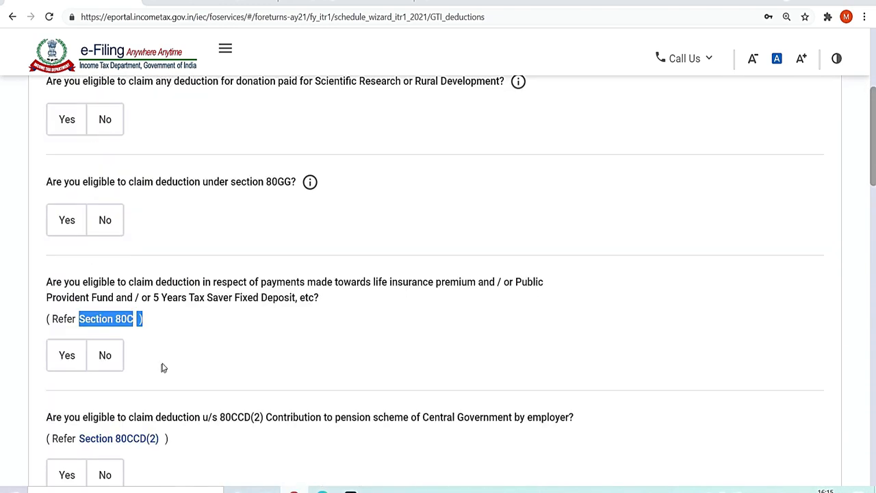
Read the question on life insurance, Public Provident Fund and fixed deposit payments under Section 80C and answer Yes.
click(211, 344)
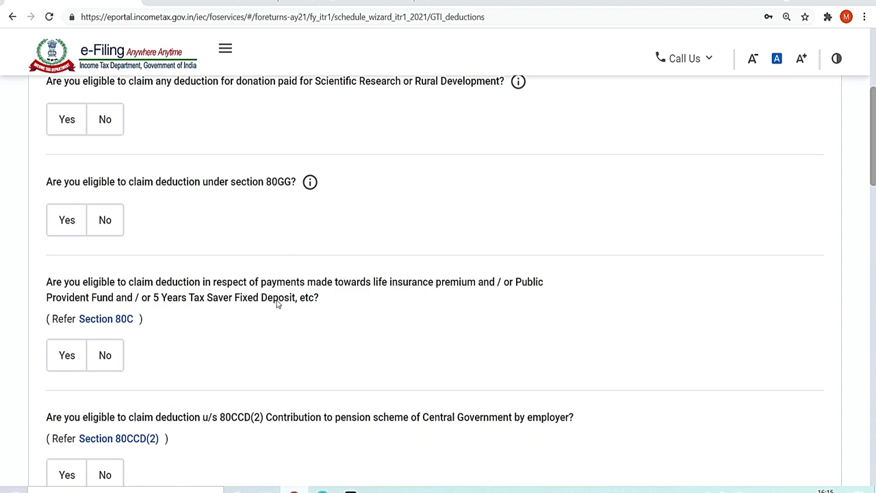
drag(285, 288, 483, 291)
drag(62, 301, 288, 305)
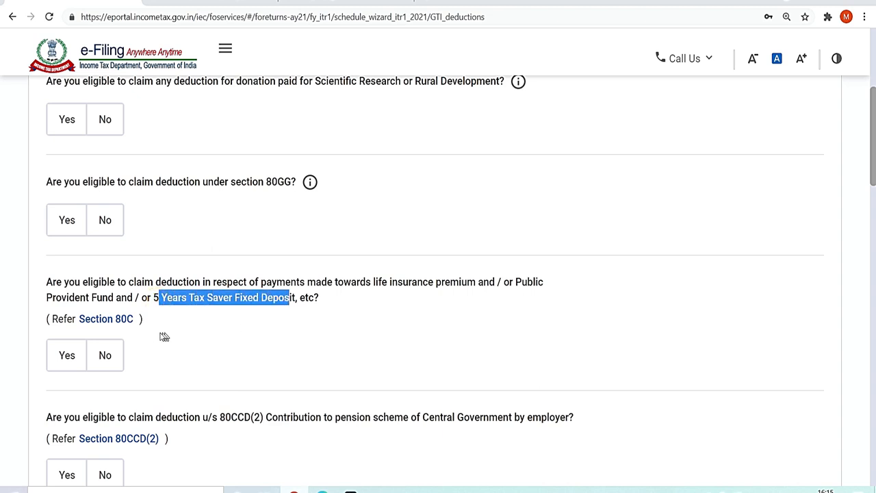
click(67, 355)
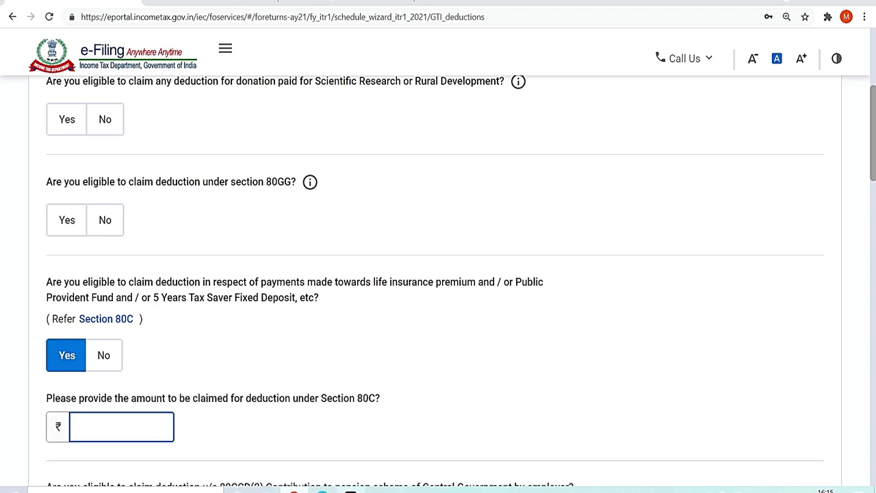
Switch to the Form 16 PDF in Edge and copy the gross amount 28063 from the section 80C deduction row.
mouse_move(323, 490)
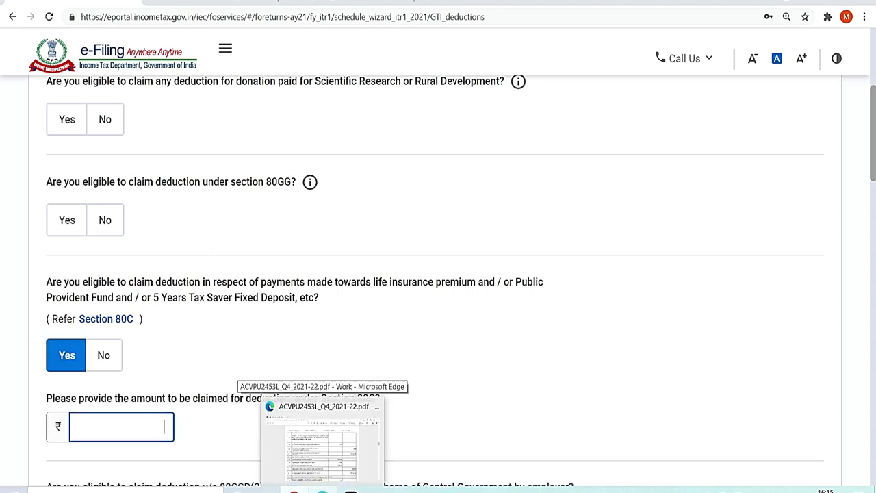
click(325, 452)
drag(873, 203, 874, 222)
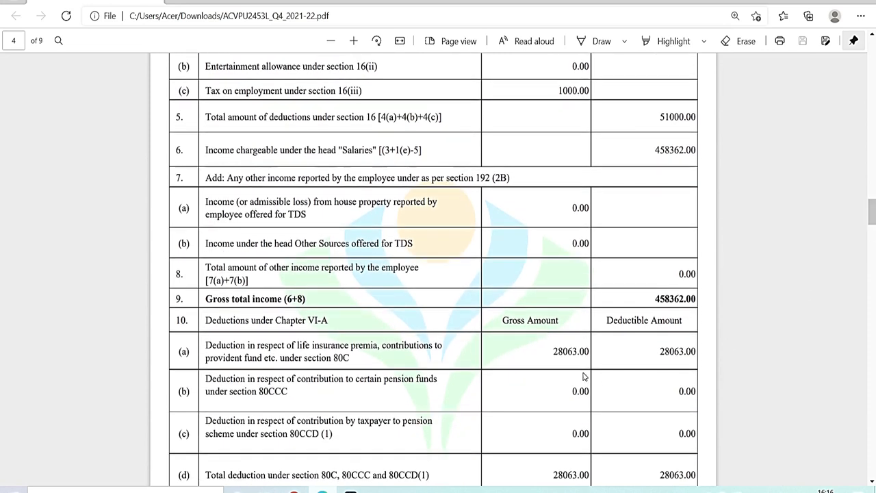
drag(555, 355, 573, 357)
key(ctrl+c)
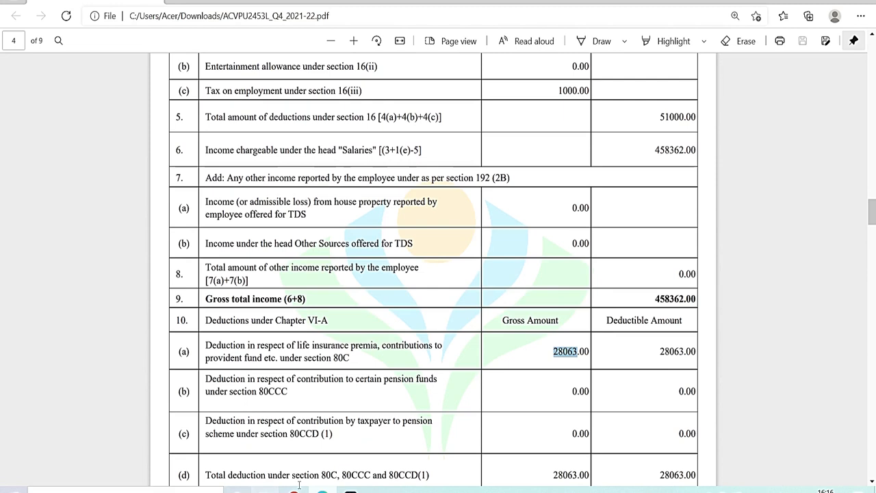
Switch back to the return in Chrome, enter 28063 as the Section 80C deduction, and continue past the remaining deduction questions.
mouse_move(295, 490)
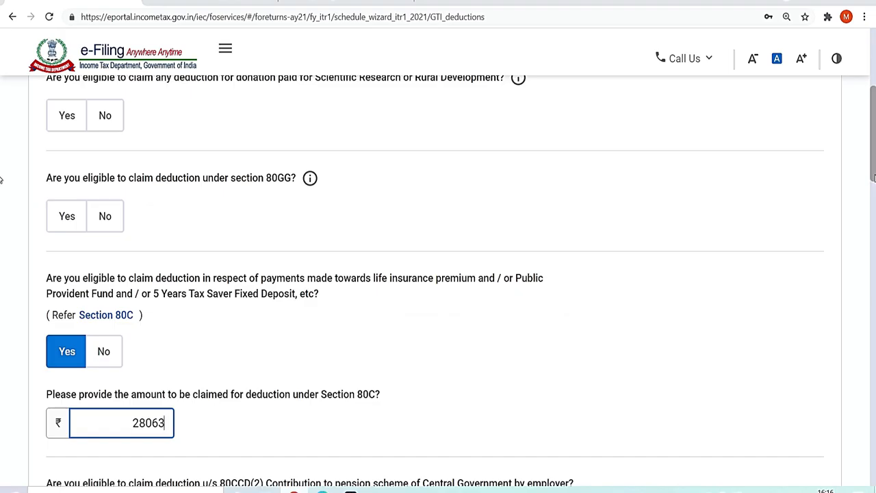
scroll(0, 185, down, 2)
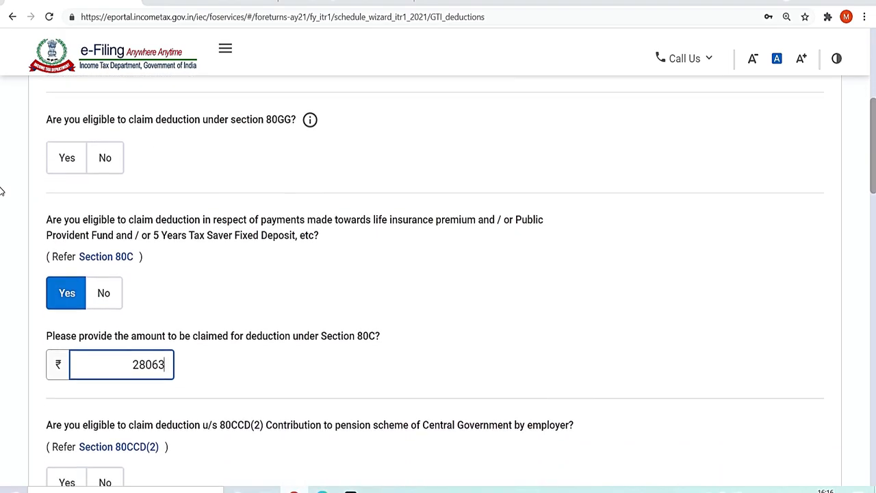
scroll(2, 211, down, 8)
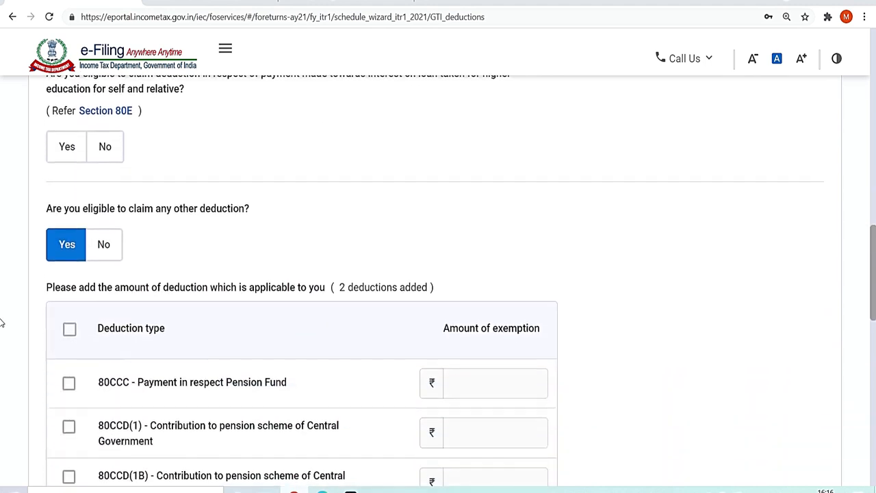
scroll(2, 346, down, 6)
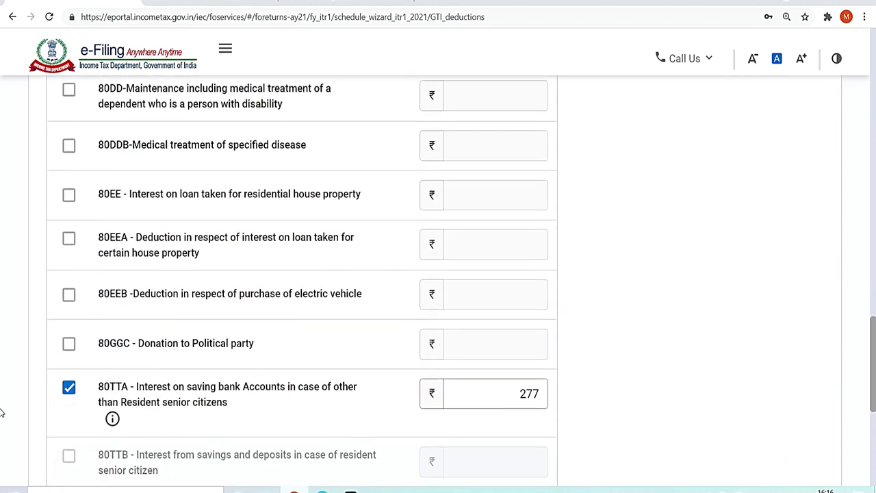
scroll(2, 419, down, 1)
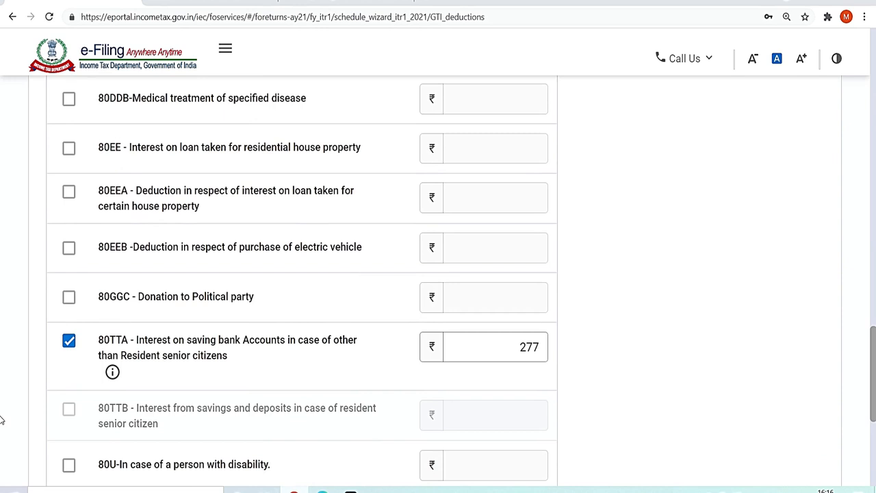
scroll(2, 411, down, 3)
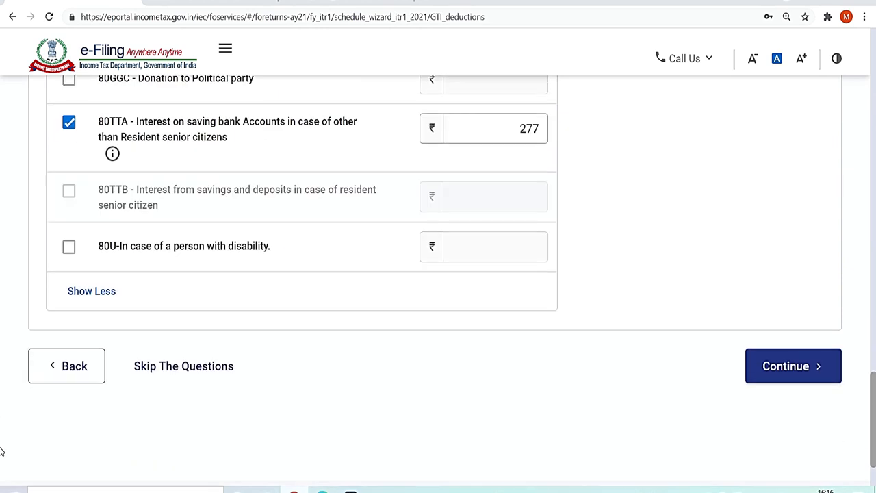
click(790, 375)
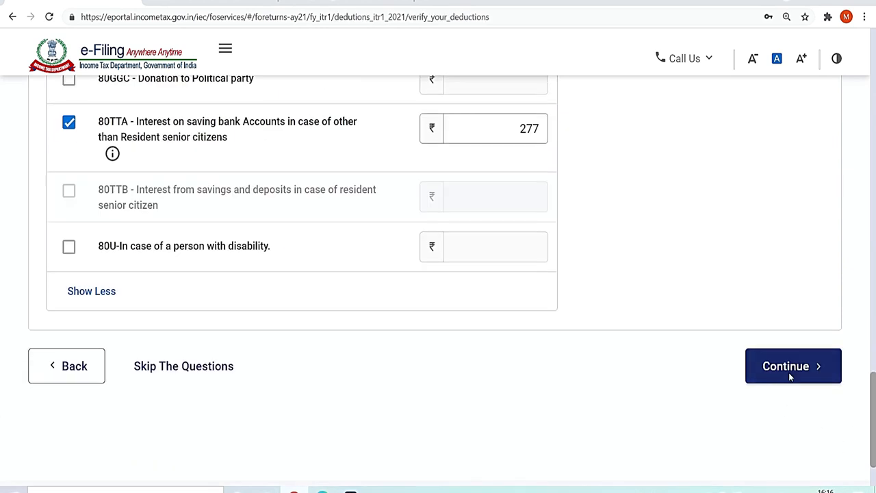
Review the listed deductions, including 80TTA, and the total at the end, and confirm the Total Deductions section.
click(161, 311)
click(272, 315)
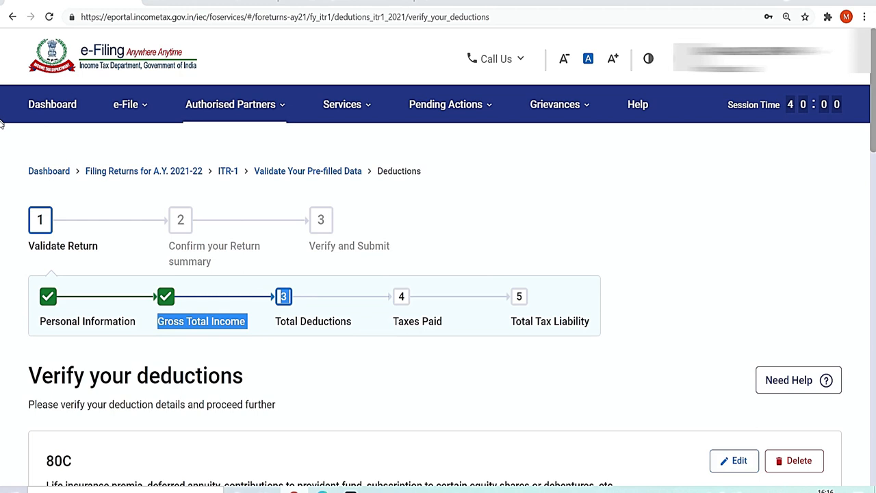
scroll(2, 205, down, 4)
scroll(2, 226, down, 7)
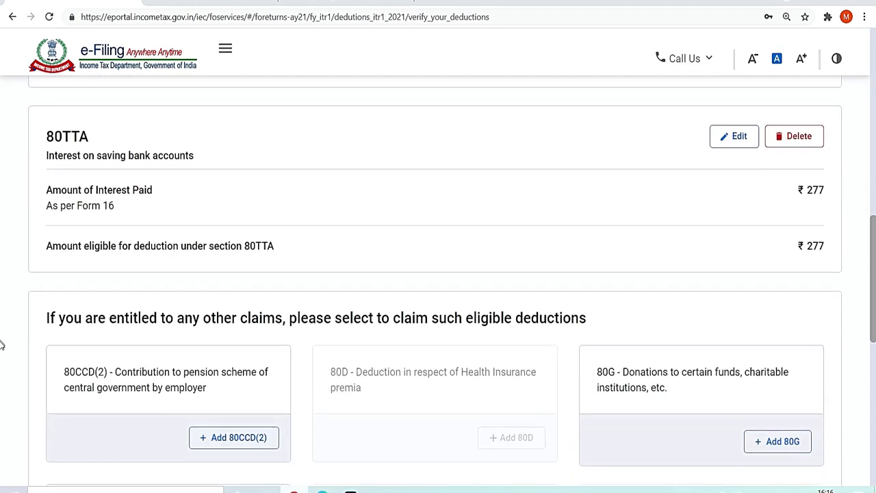
scroll(1, 346, down, 6)
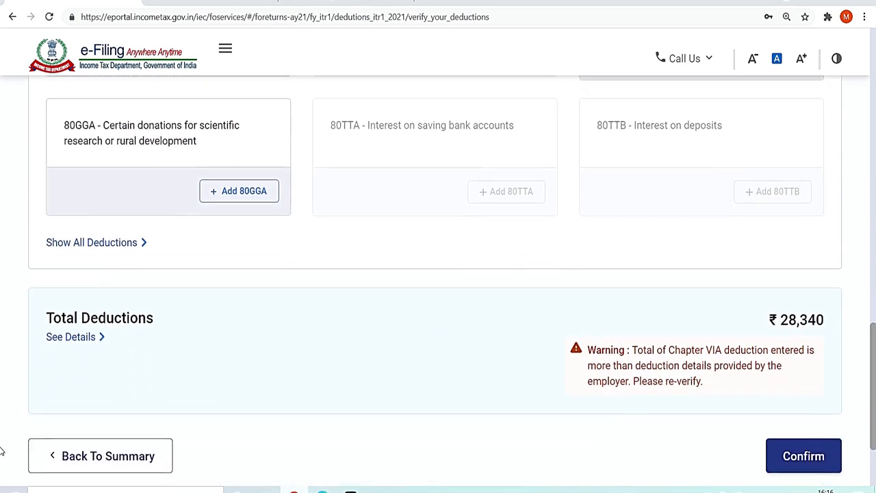
scroll(1, 451, down, 2)
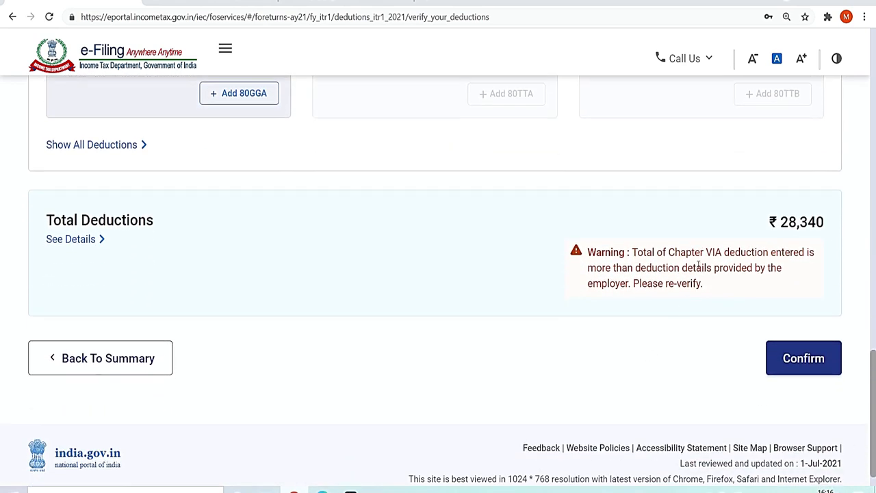
drag(629, 285, 587, 259)
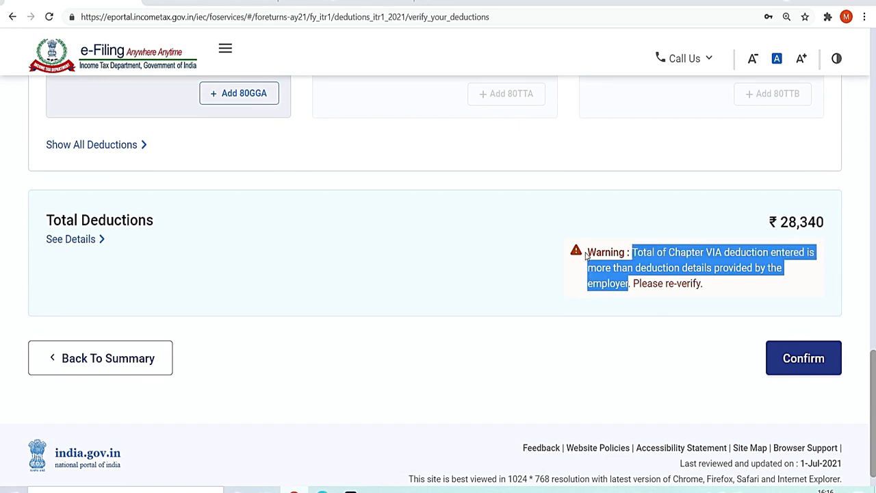
drag(715, 286, 581, 252)
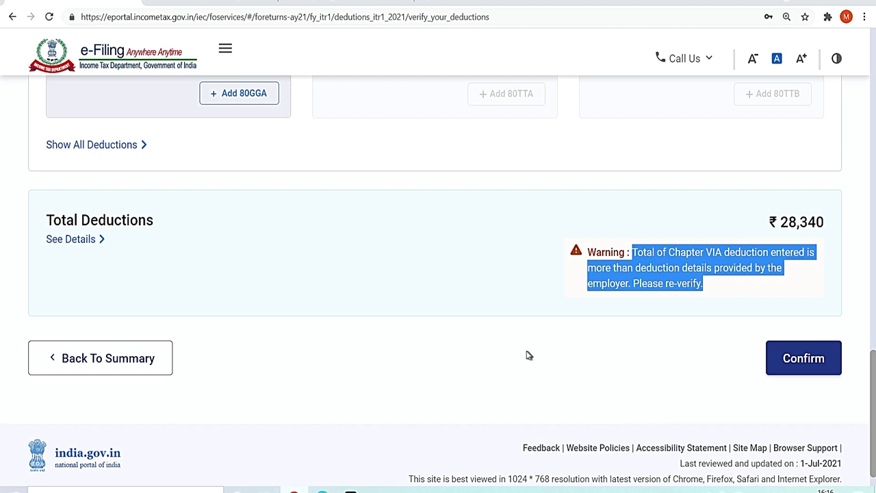
click(809, 366)
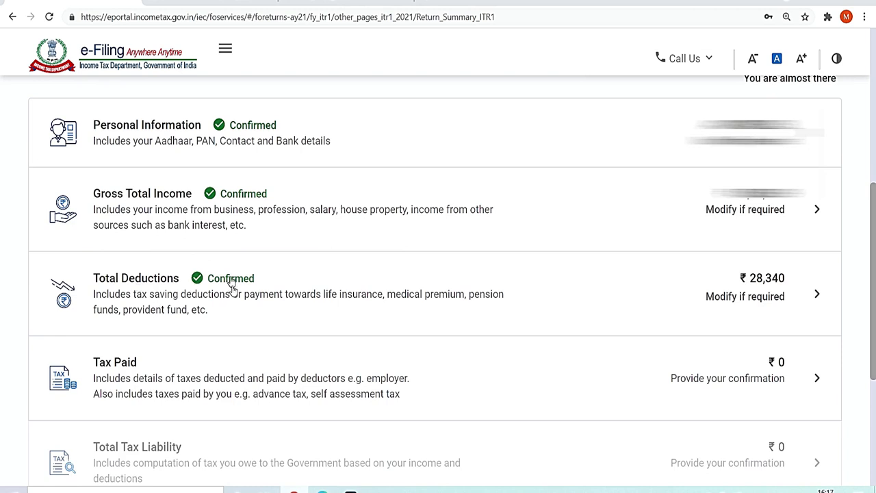
Open the Tax Paid section, review the TDS, TCS and advance tax details, and confirm it.
click(771, 383)
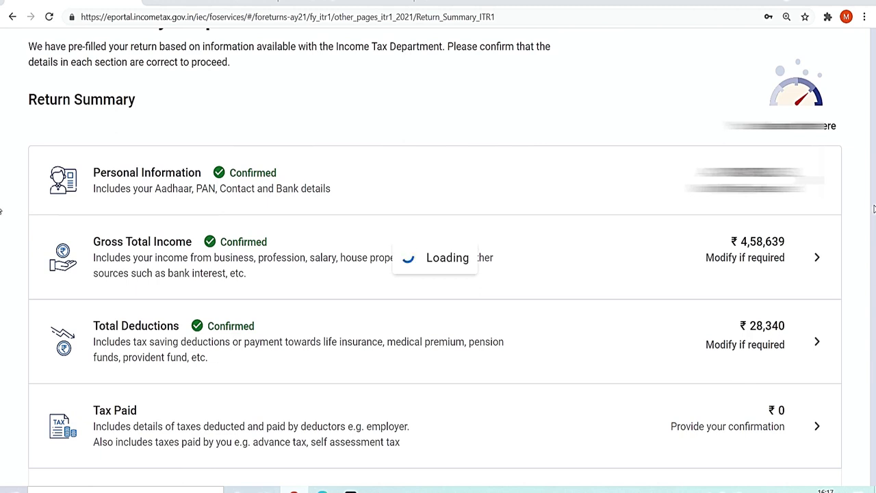
scroll(873, 305, down, 5)
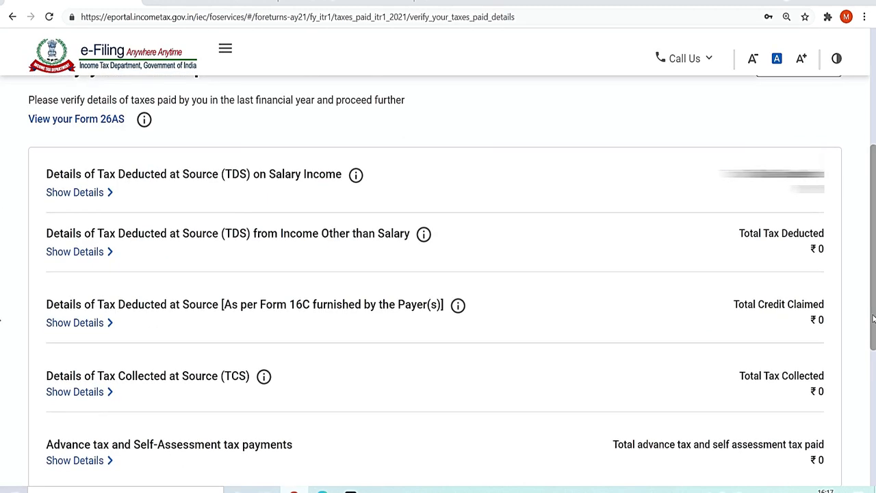
click(810, 307)
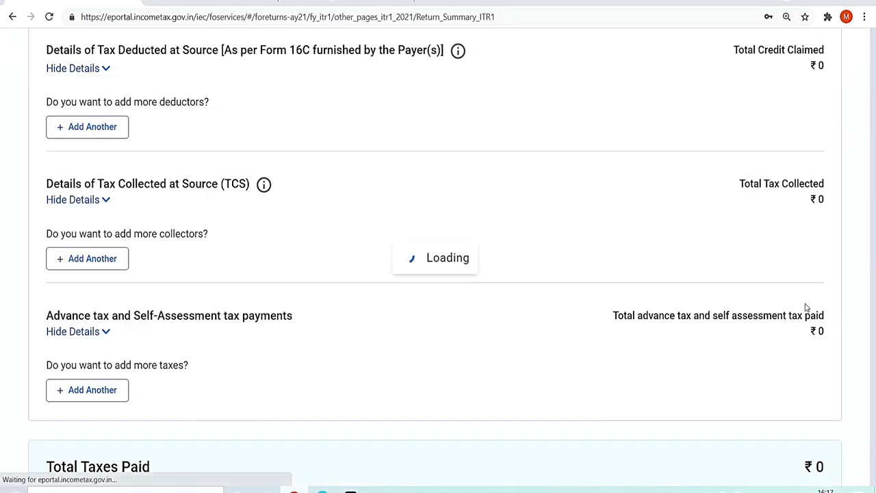
scroll(2, 397, up, 5)
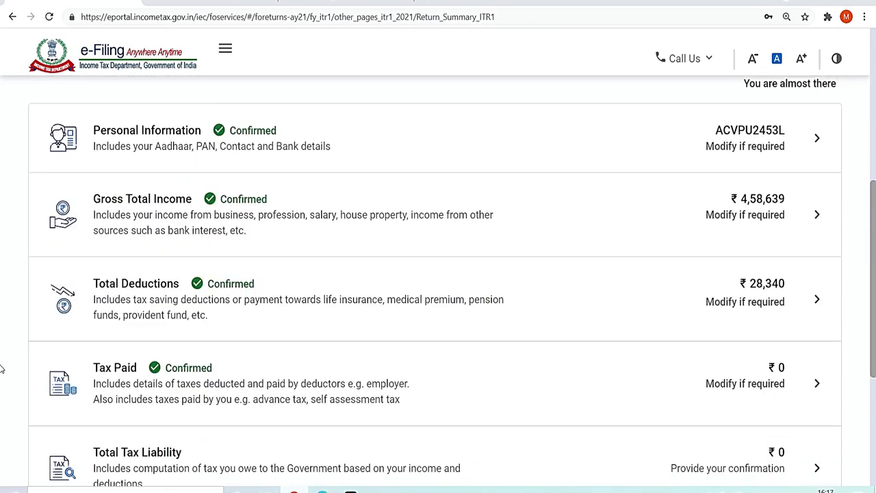
Open the Total Tax Liability section, review the computation of tax including the rebate u/s 87A, and confirm it.
scroll(2, 397, down, 1)
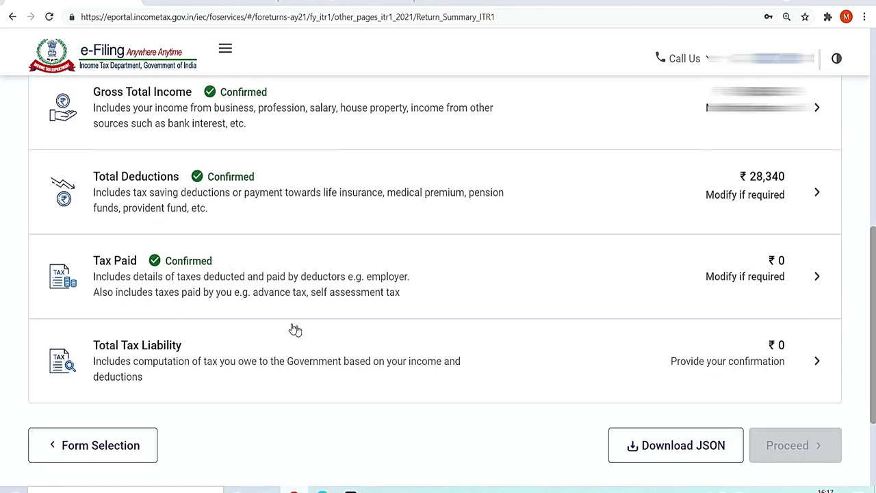
click(168, 347)
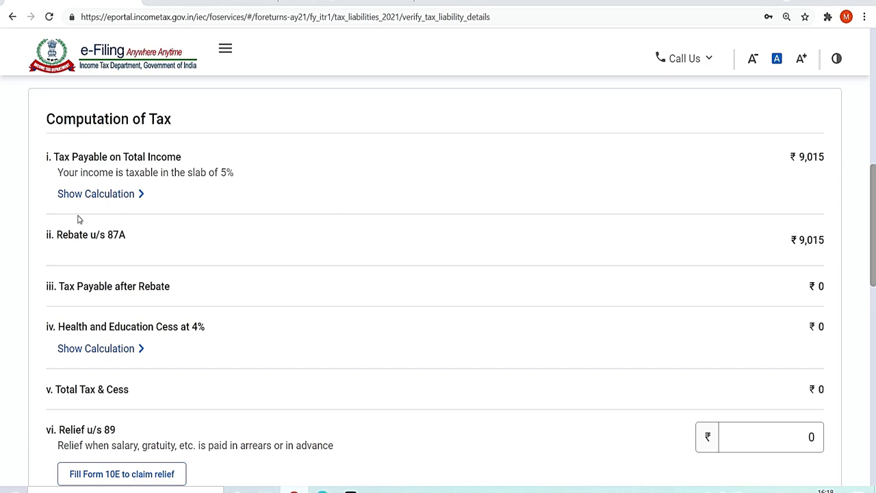
drag(135, 235, 62, 242)
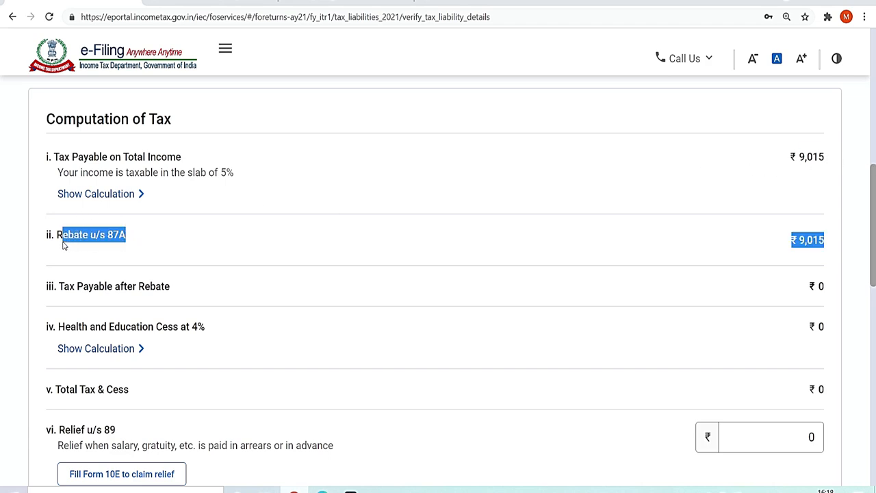
click(60, 244)
click(317, 234)
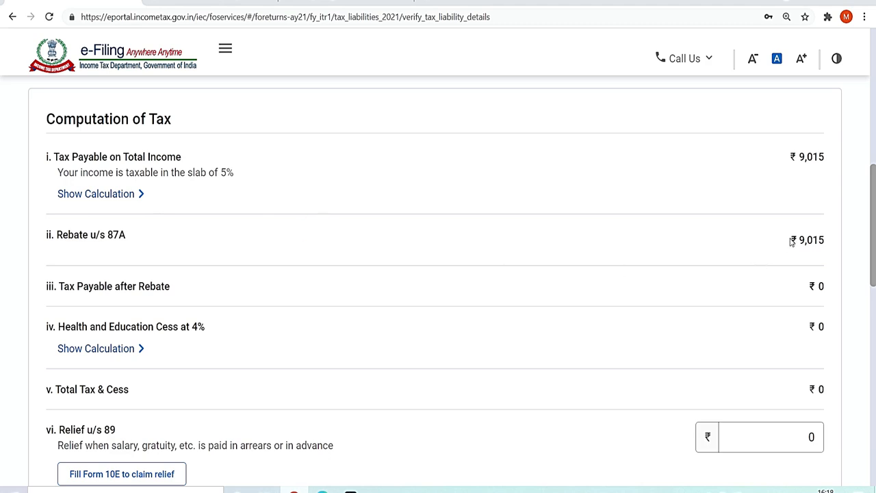
drag(791, 241, 841, 244)
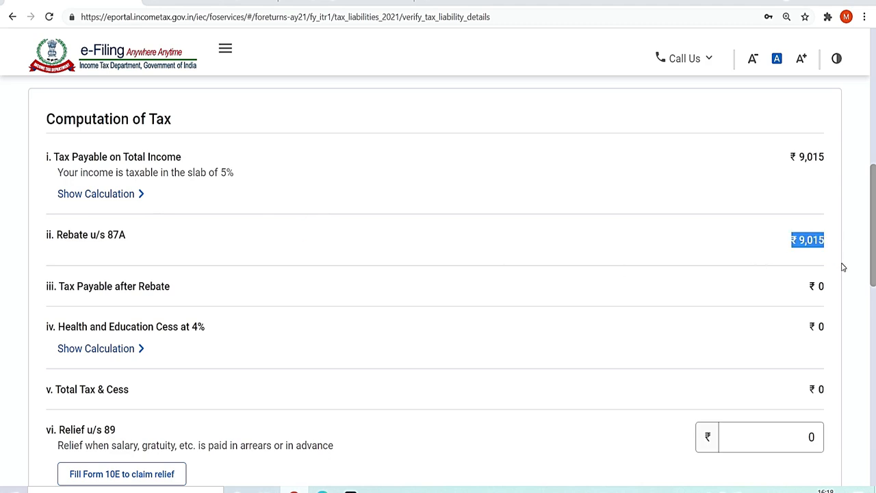
click(858, 254)
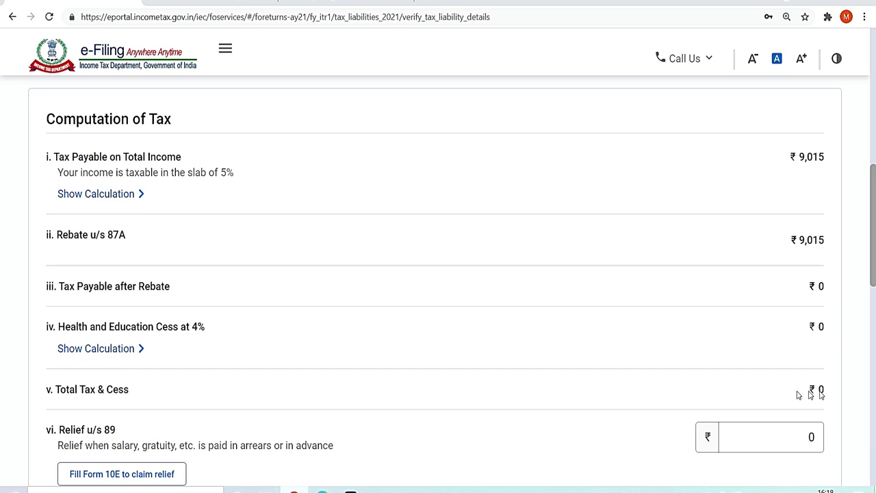
drag(873, 281, 873, 460)
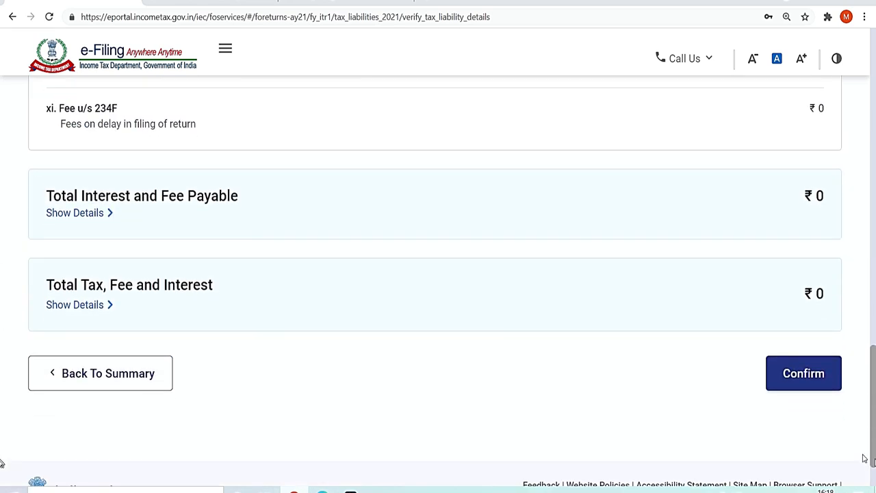
click(807, 373)
Check that all sections of the return summary are confirmed and proceed to the tax summary.
scroll(2, 355, down, 1)
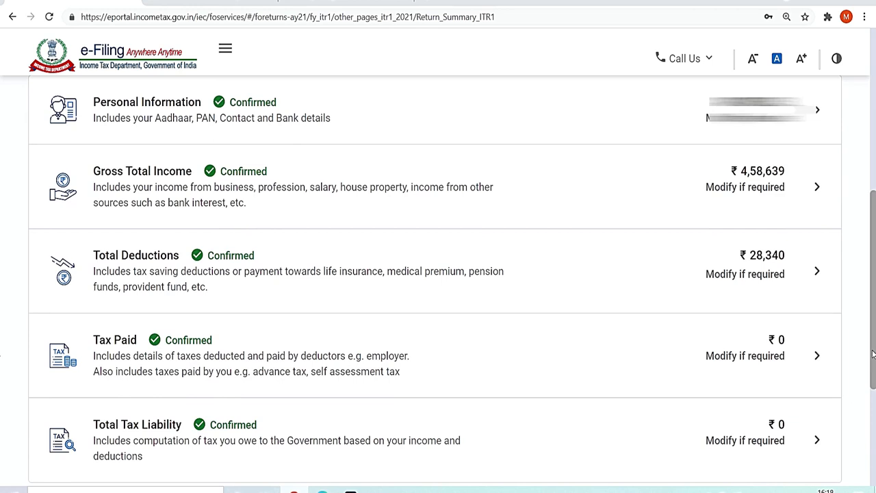
scroll(873, 354, down, 2)
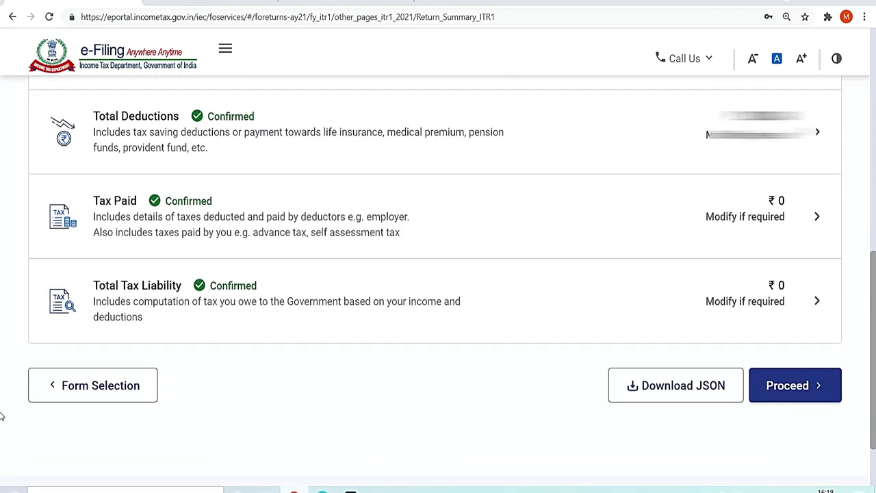
click(786, 386)
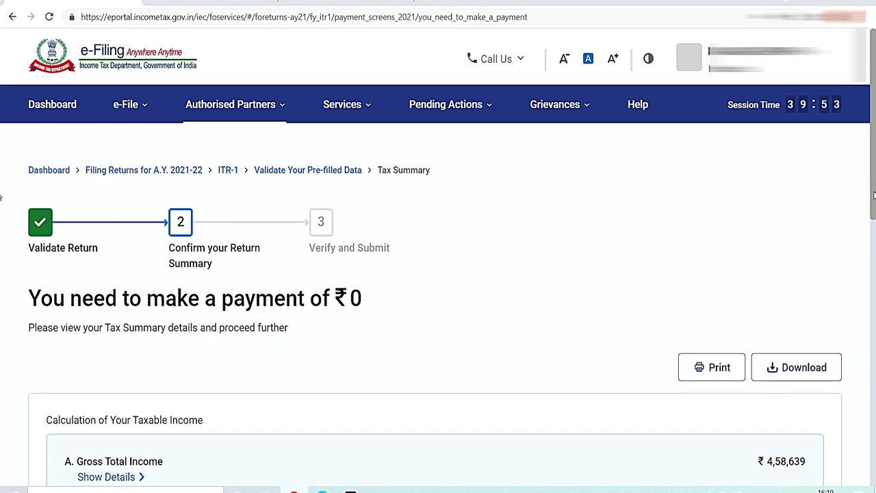
drag(874, 195, 874, 197)
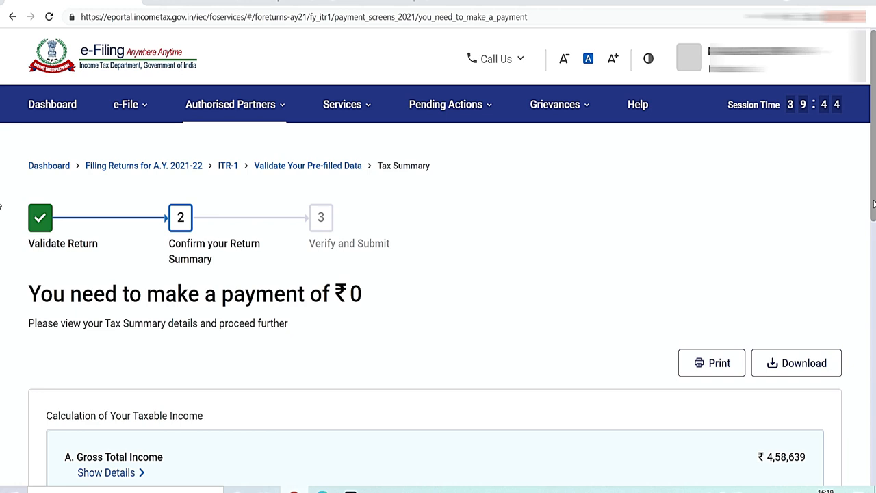
Download the tax summary, review it down to the Amount Payable section, and proceed to preview the return.
scroll(822, 308, down, 2)
click(799, 311)
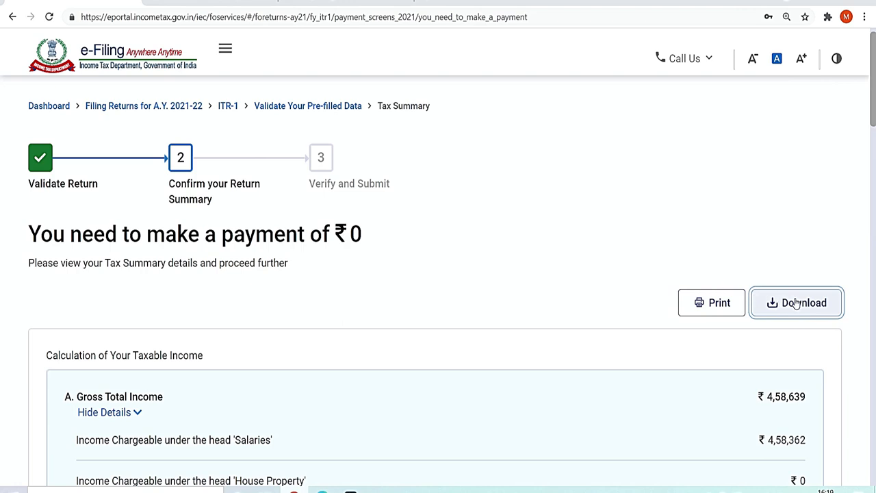
scroll(2, 153, down, 3)
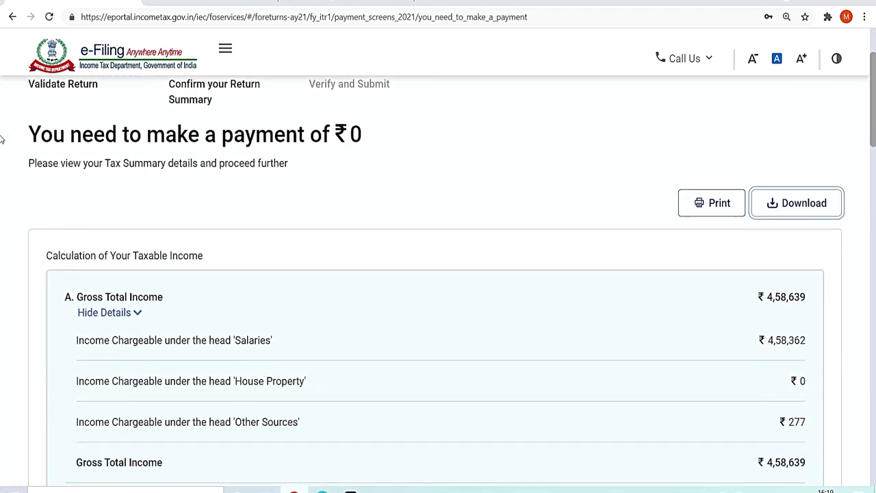
scroll(2, 164, down, 2)
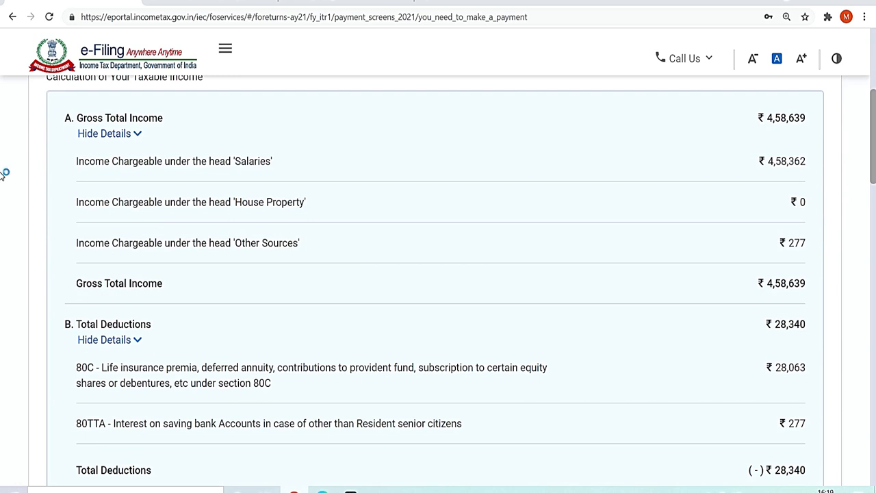
scroll(3, 173, down, 18)
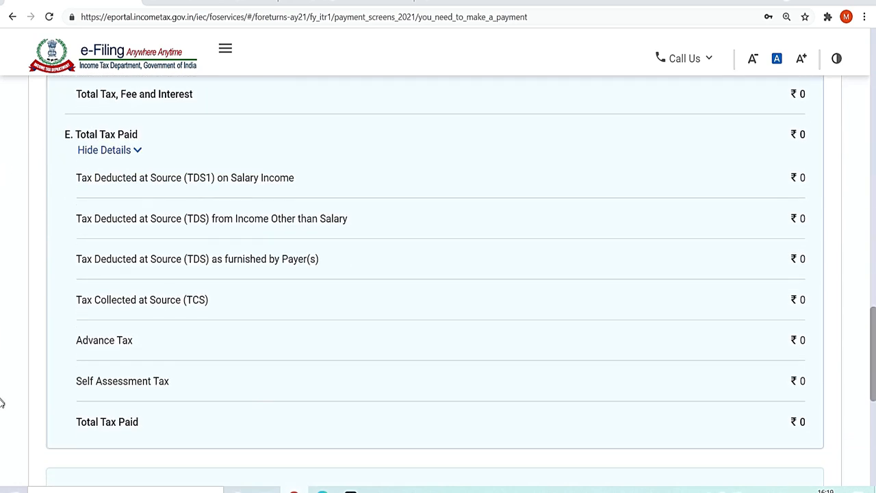
scroll(2, 411, down, 5)
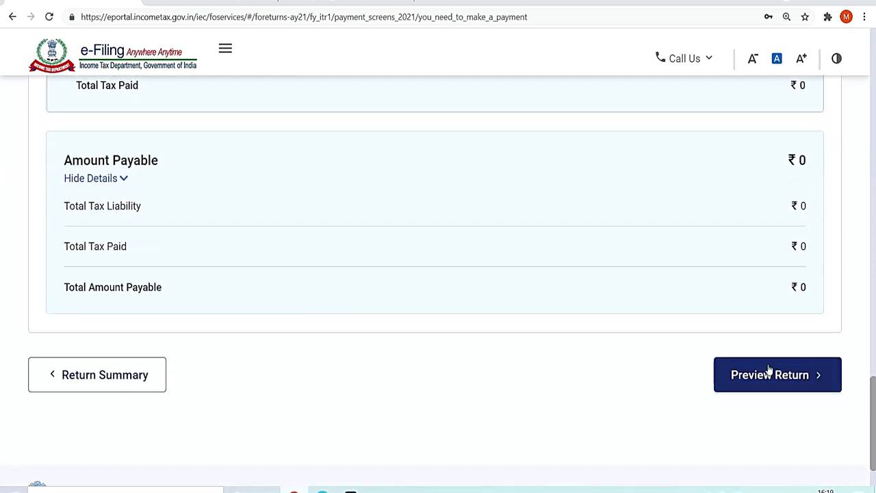
click(766, 383)
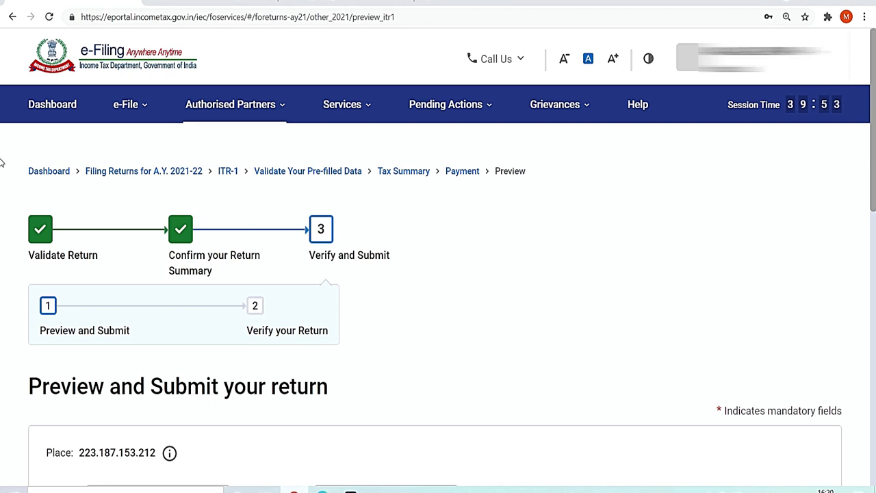
Review the declaration, leave the Tax Return Preparer (TRP) details blank, and proceed to the preview.
scroll(1, 162, down, 1)
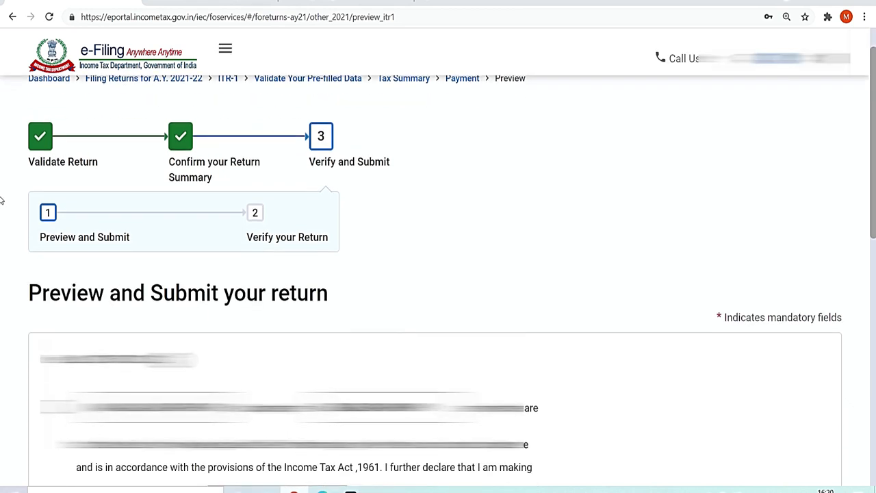
scroll(1, 199, up, 1)
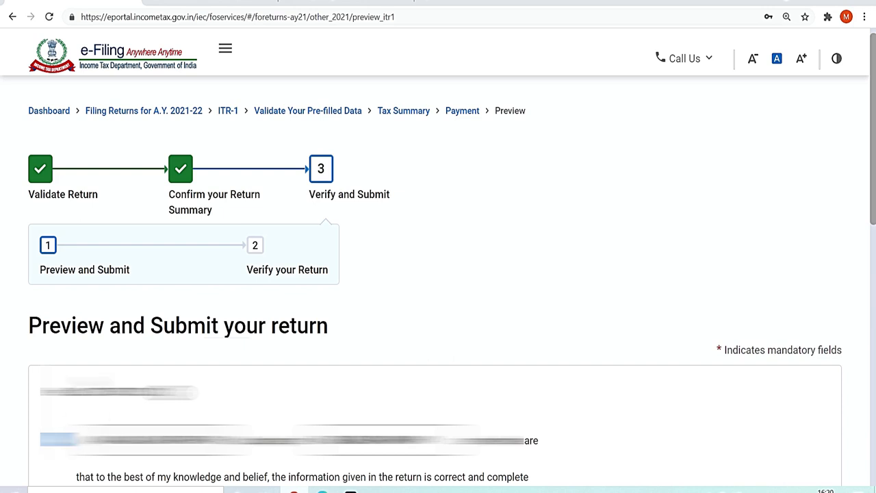
drag(871, 195, 874, 255)
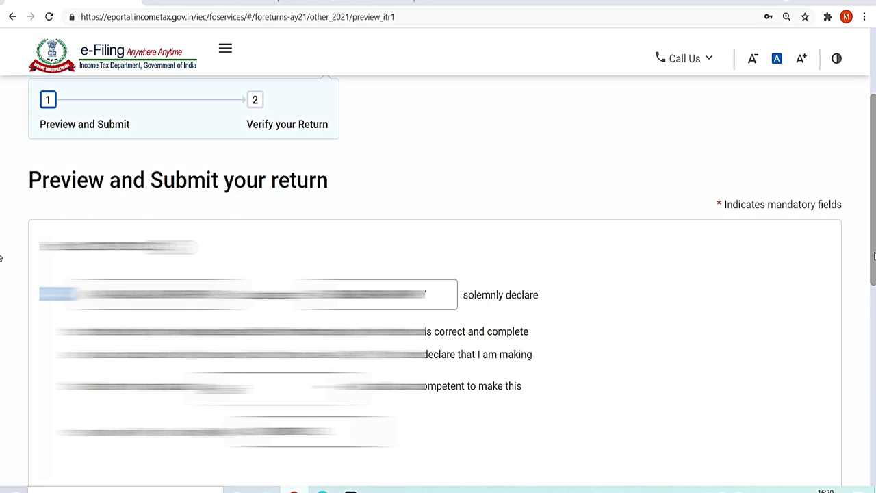
drag(875, 256, 871, 314)
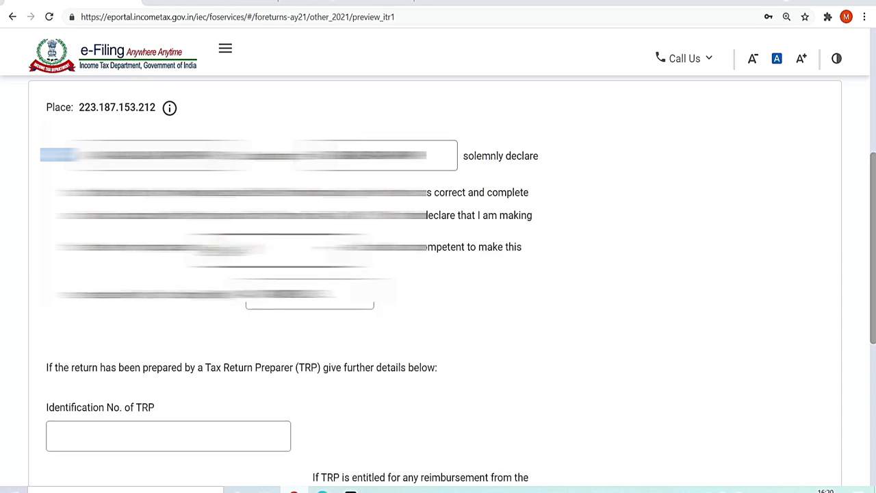
click(290, 254)
click(290, 254)
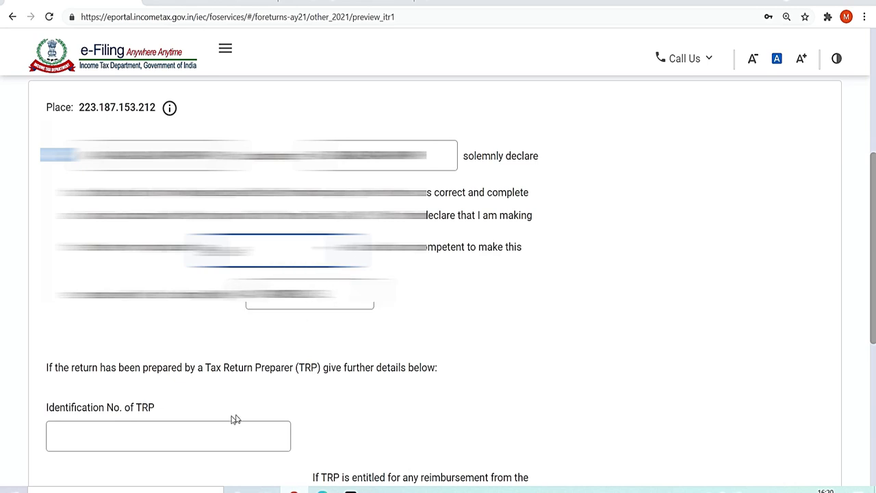
scroll(843, 299, down, 2)
drag(873, 378, 873, 397)
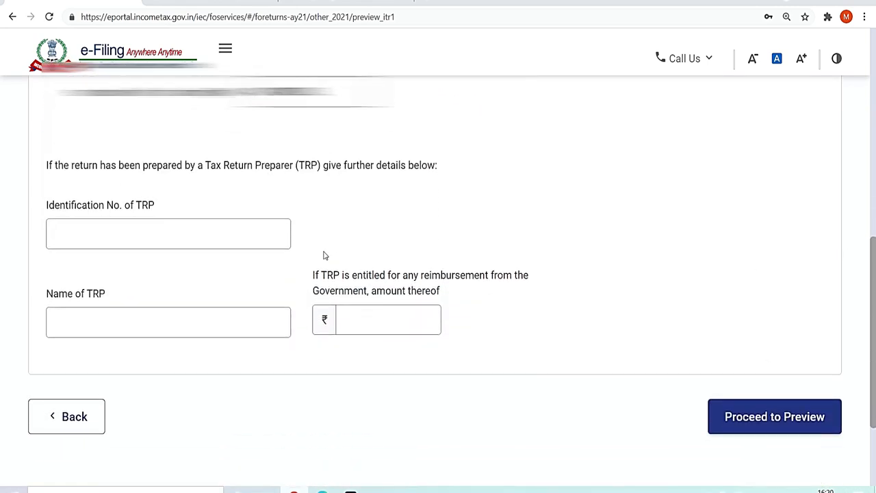
click(226, 233)
click(773, 420)
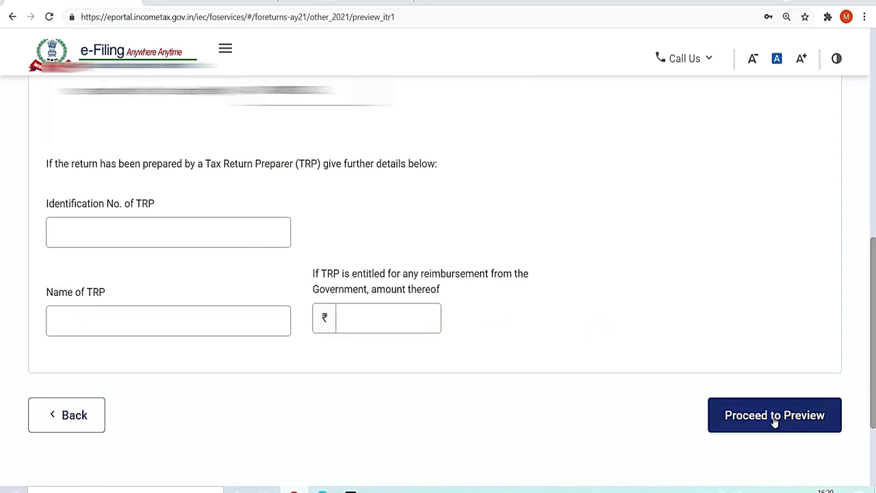
click(774, 422)
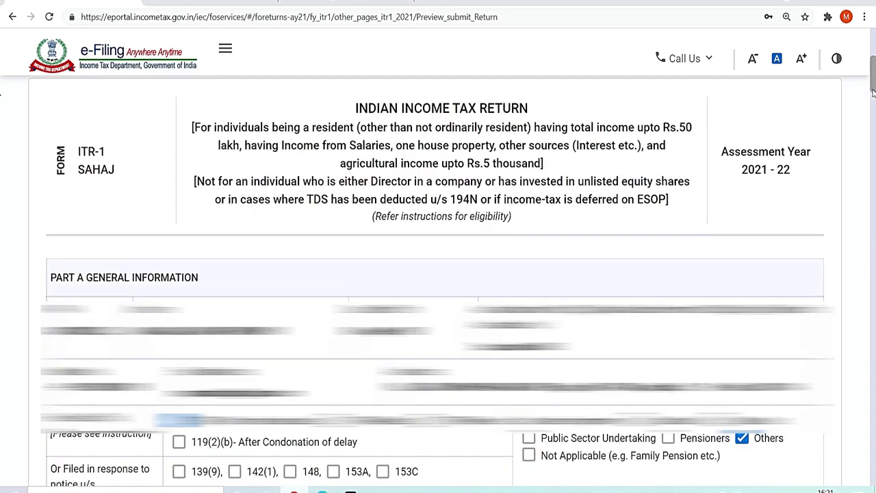
Look through the ITR-1 SAHAJ form preview to its end and proceed to validation.
drag(872, 92, 873, 258)
drag(1, 262, 2, 479)
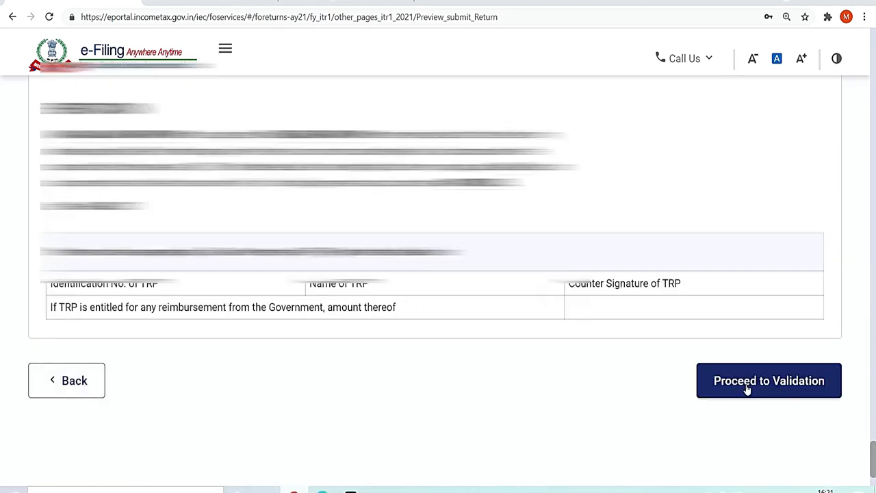
click(746, 388)
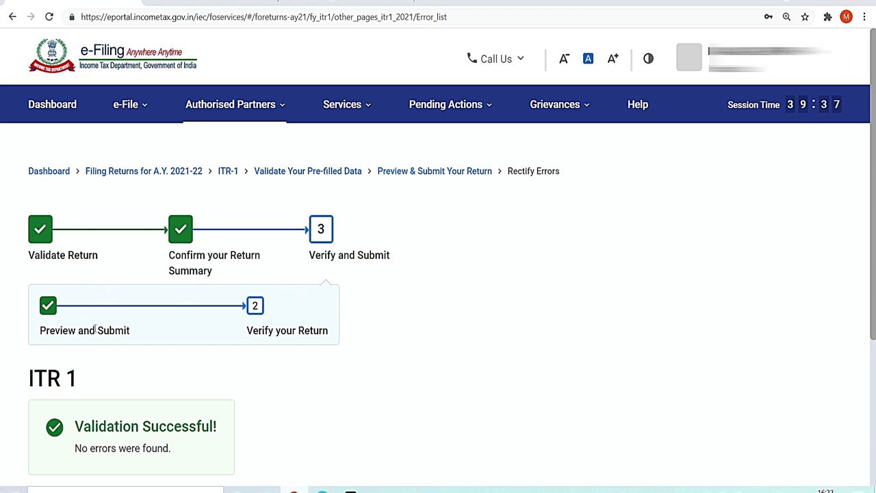
Check the ITR 1 validation result and proceed to verification.
drag(67, 330, 85, 331)
click(130, 340)
drag(247, 331, 371, 332)
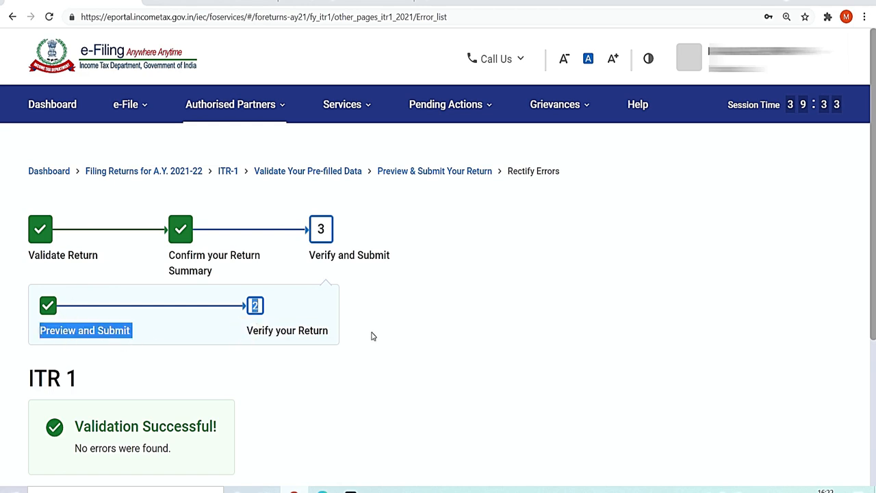
drag(874, 225, 874, 229)
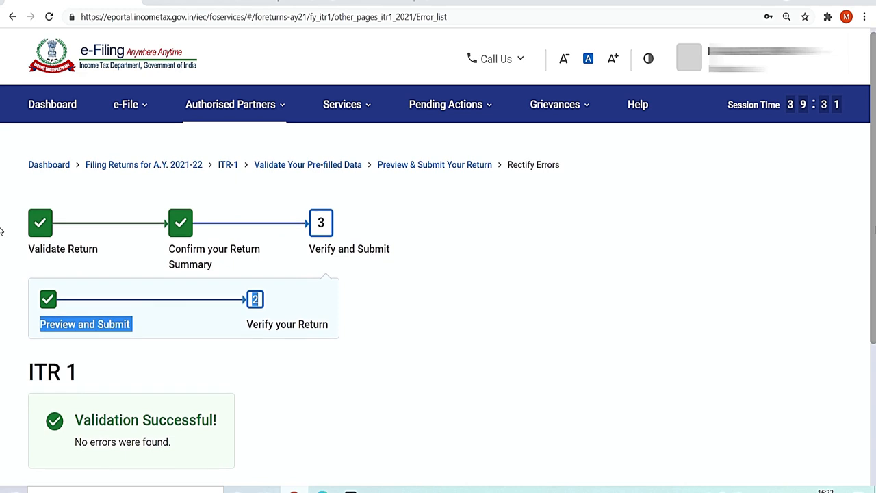
scroll(1, 231, down, 3)
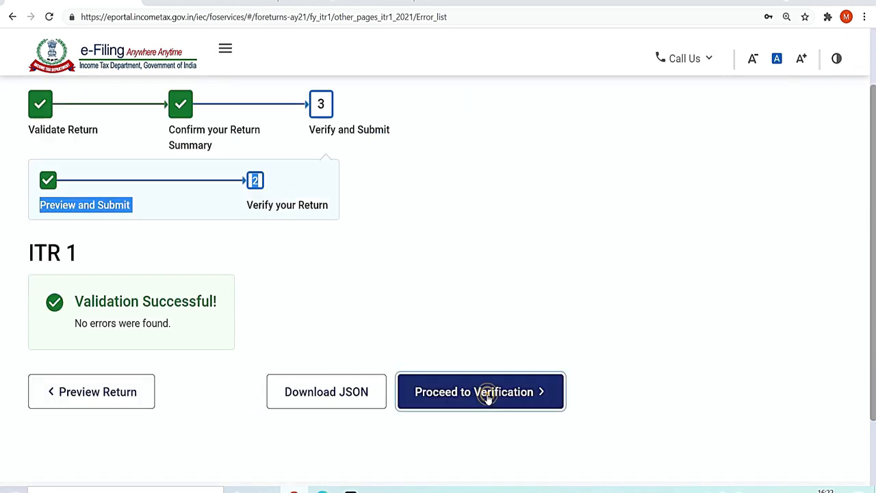
click(488, 399)
Compare the three verification methods, choose e-Verify Now, and continue.
drag(873, 234, 873, 323)
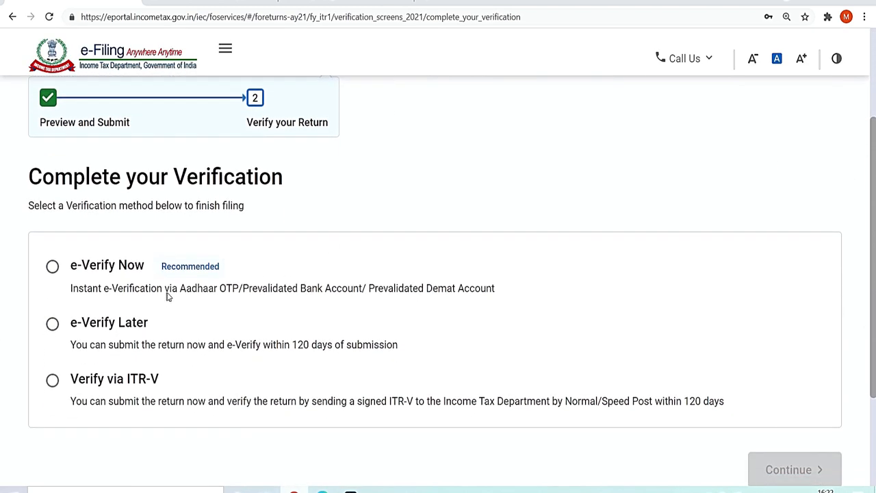
drag(186, 290, 216, 316)
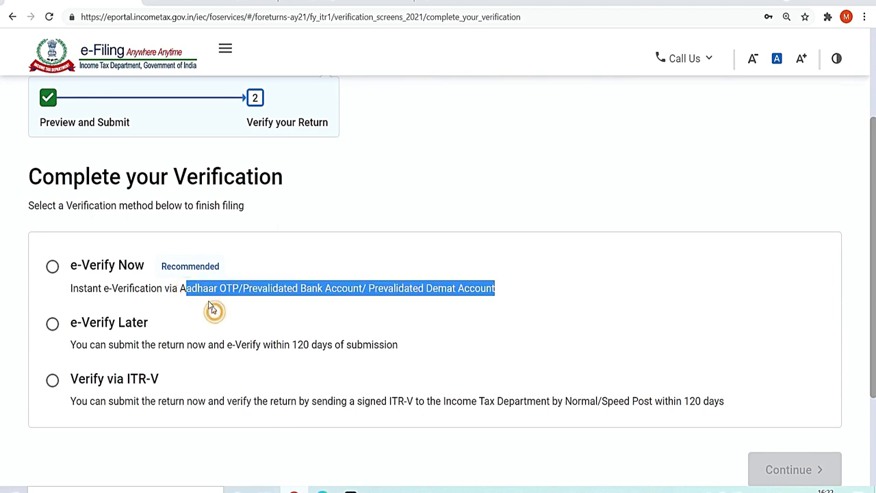
click(184, 293)
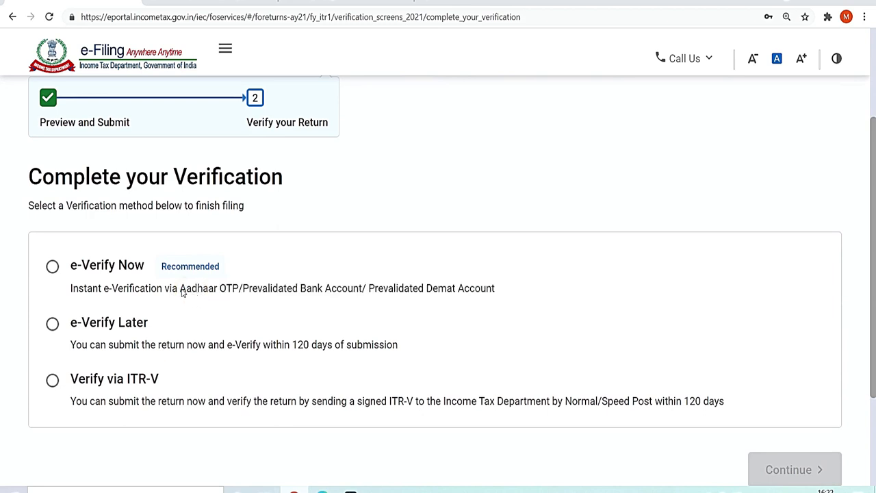
drag(182, 292, 233, 299)
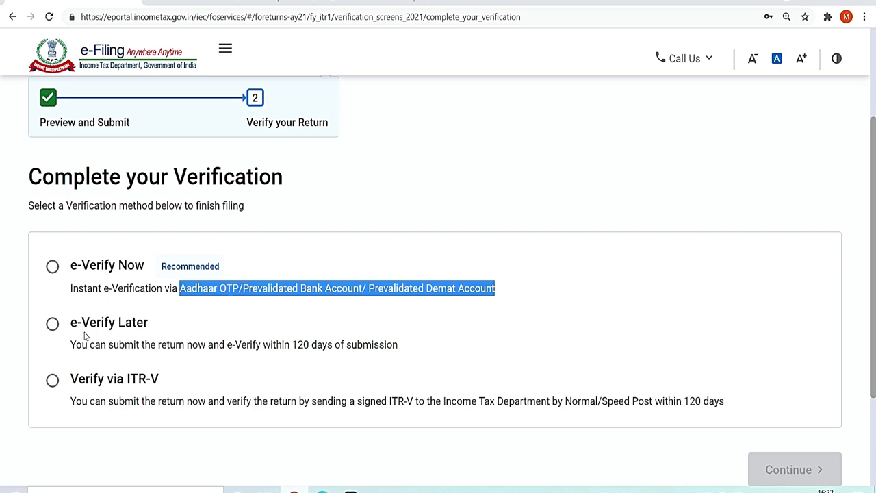
drag(71, 328, 168, 332)
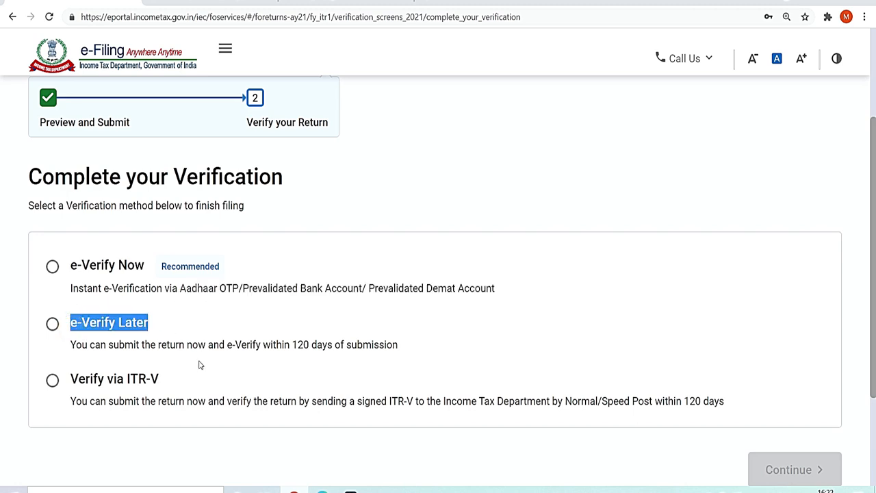
drag(317, 345, 220, 346)
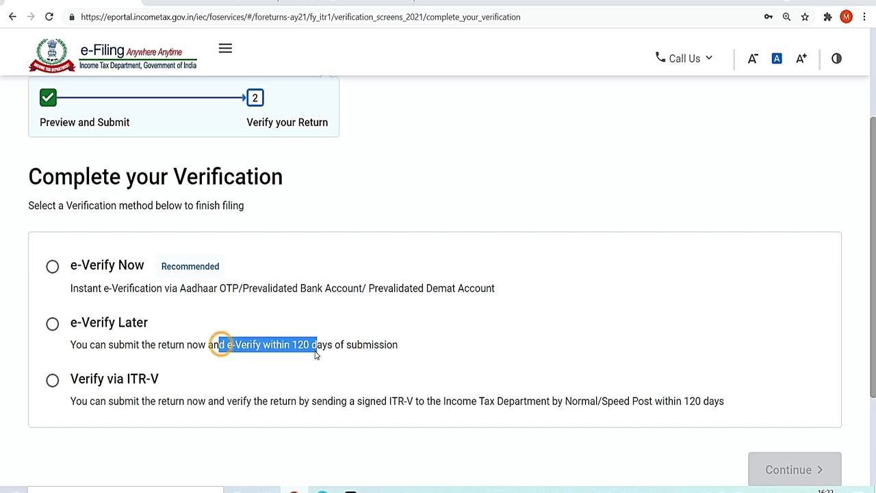
click(197, 392)
drag(119, 407, 397, 416)
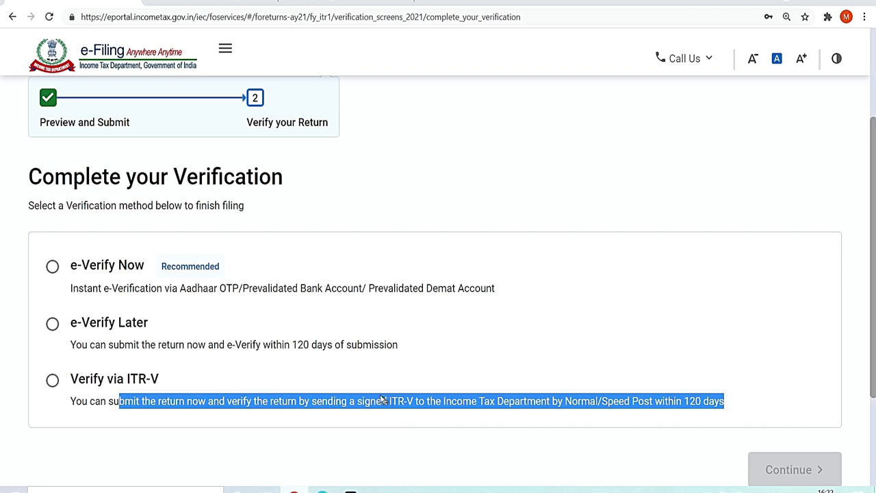
click(341, 373)
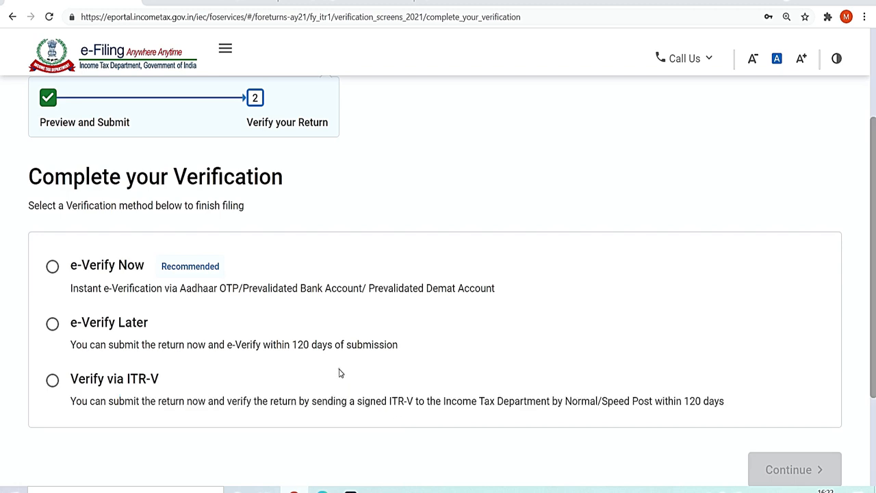
click(53, 267)
click(798, 464)
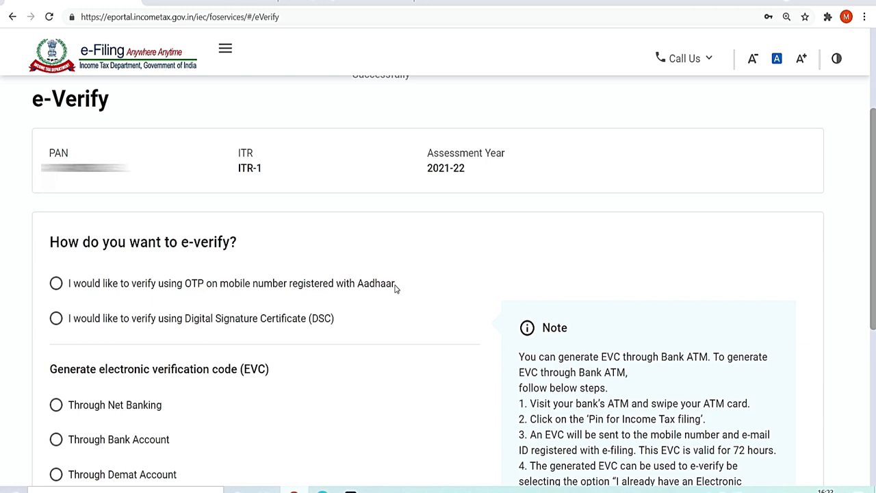
Review the e-verification options, choose OTP on the mobile number registered with Aadhaar, and continue.
drag(394, 288, 158, 288)
drag(343, 323, 85, 326)
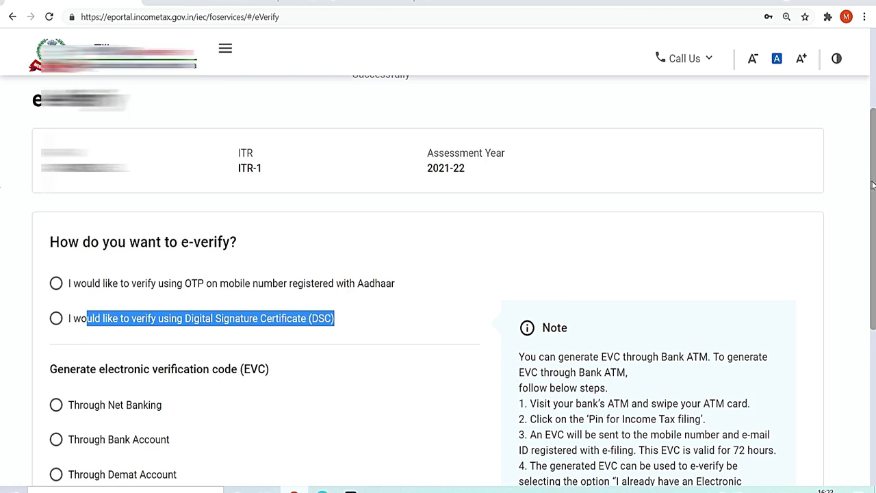
scroll(3, 271, down, 3)
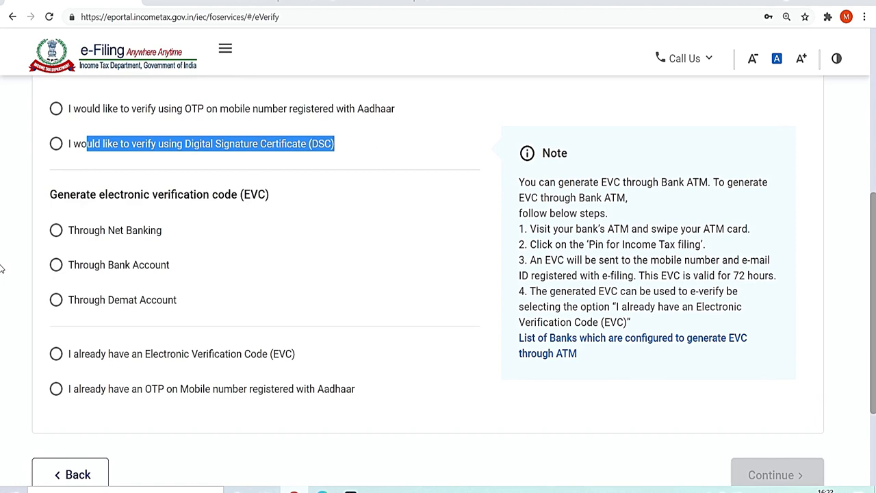
scroll(2, 266, up, 1)
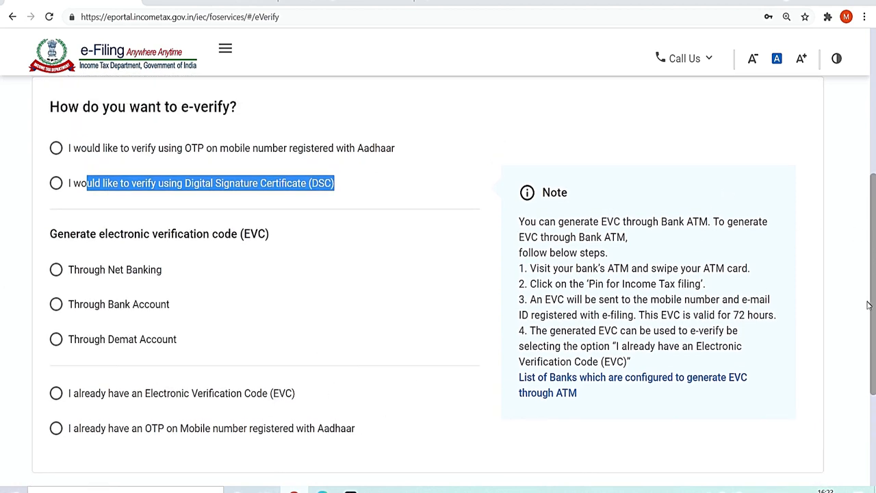
scroll(2, 363, down, 2)
scroll(866, 268, up, 3)
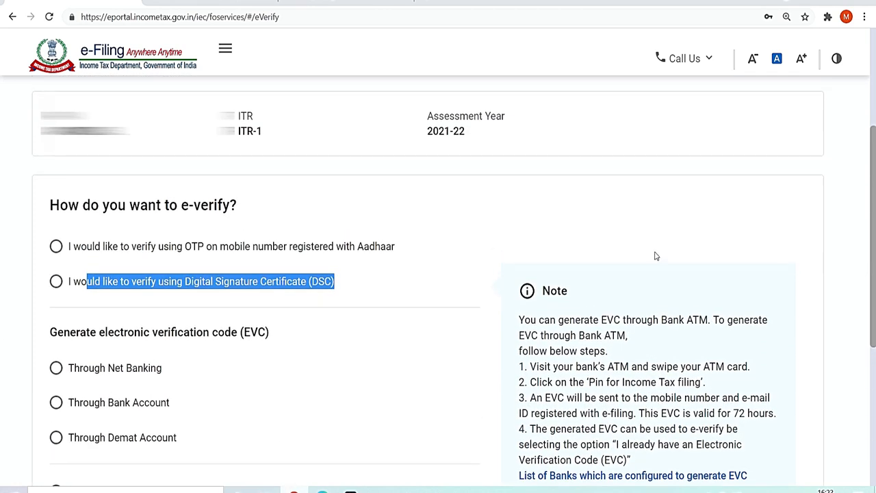
click(381, 206)
click(56, 248)
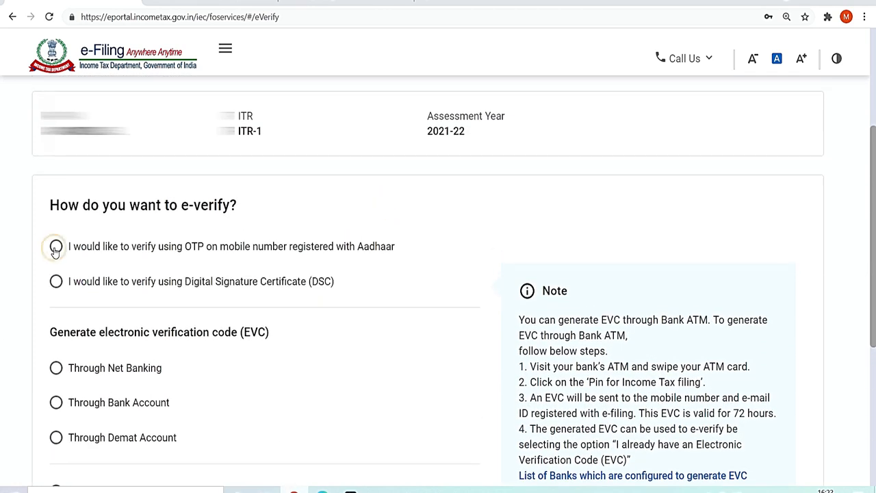
scroll(2, 306, down, 3)
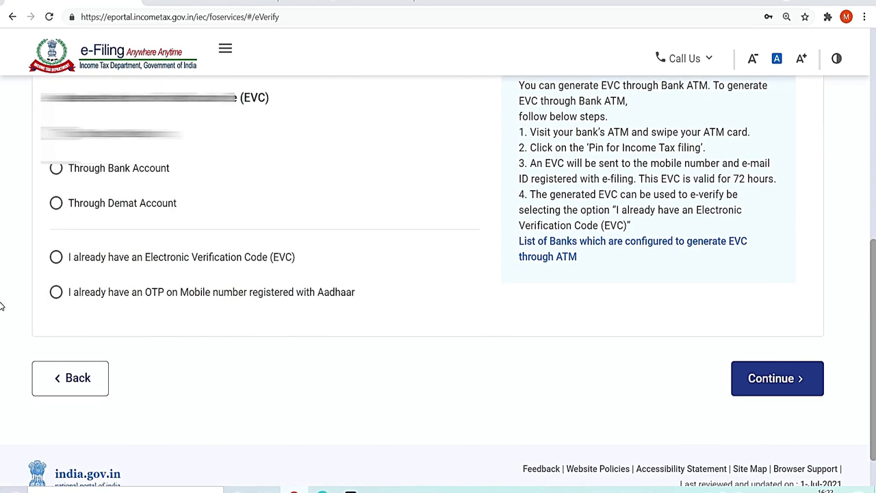
click(779, 384)
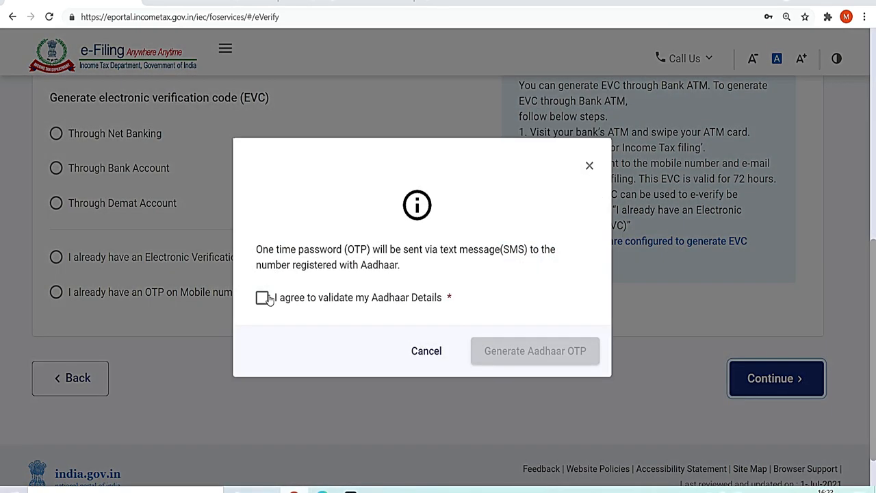
Agree to validate the Aadhaar details, generate the Aadhaar OTP, and enter and validate the received code.
click(263, 298)
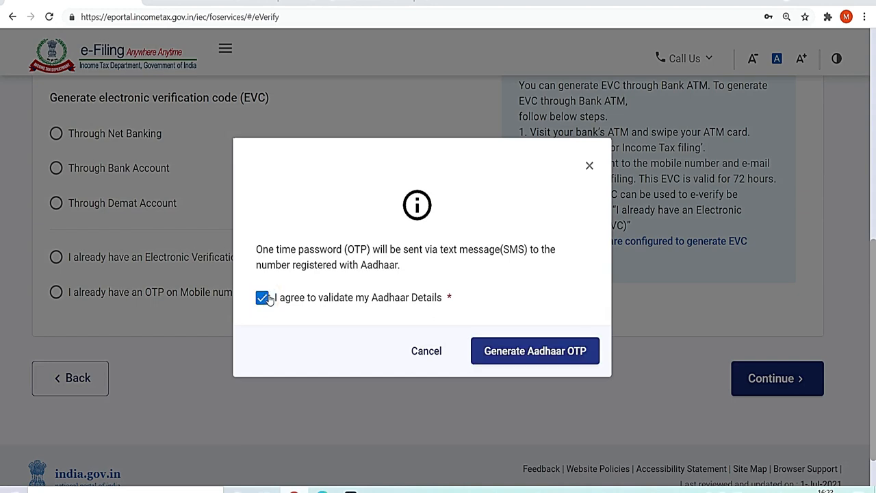
click(530, 351)
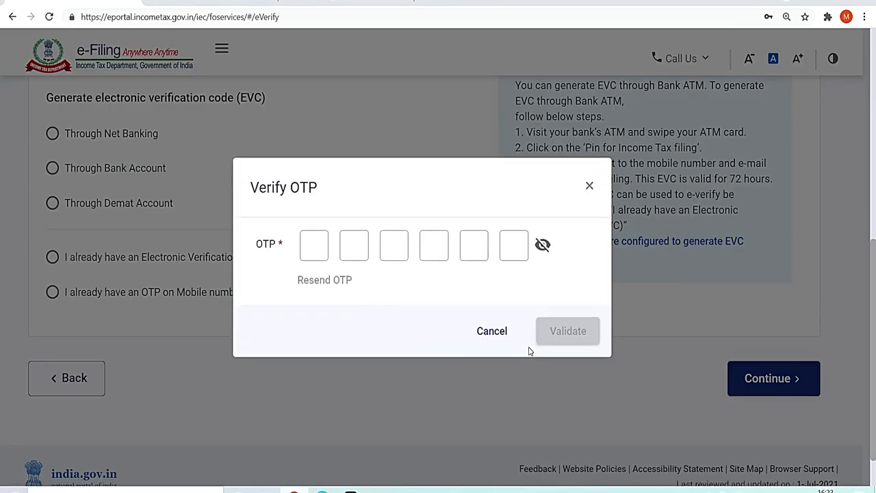
click(317, 244)
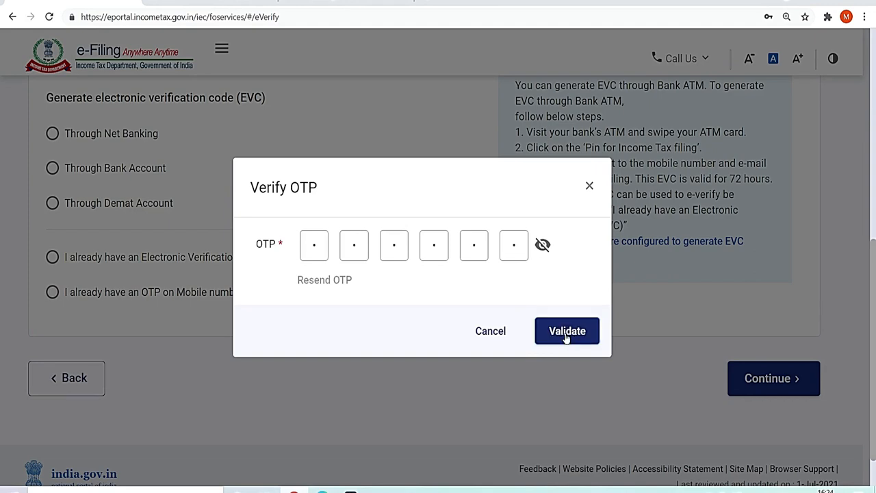
click(567, 335)
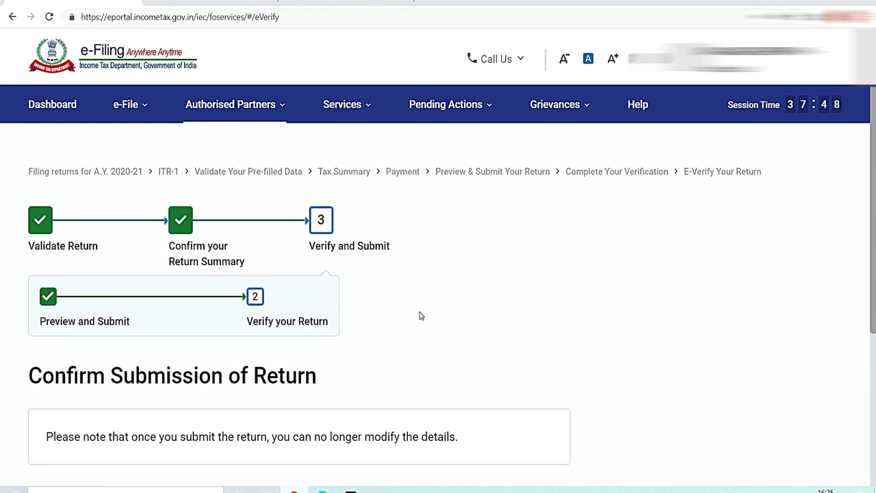
Confirm the submission of the return after reading the notice about modifying details.
scroll(3, 257, down, 3)
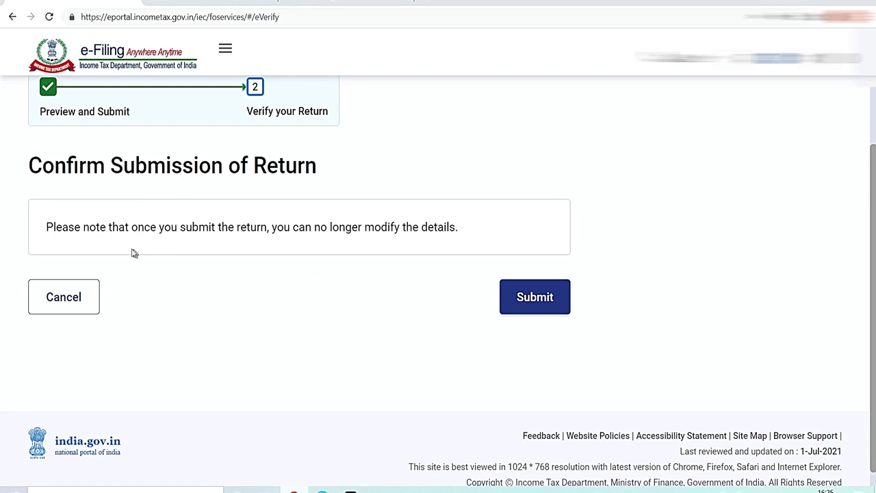
click(531, 303)
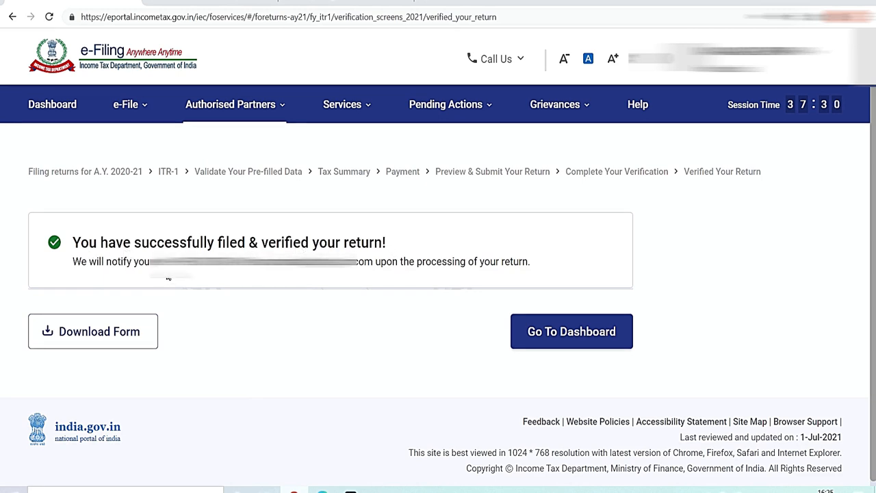
Check the processing notification text, then download the return acknowledgement and read through the PDF to its end.
drag(186, 266, 234, 275)
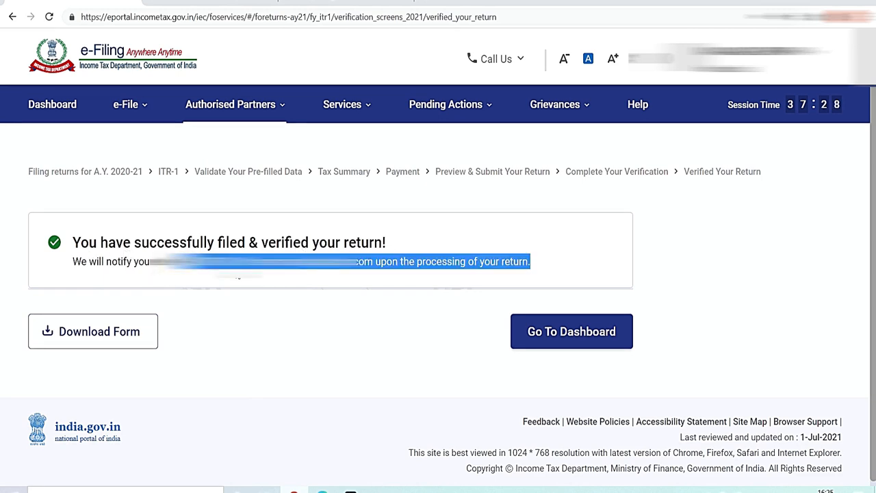
click(312, 277)
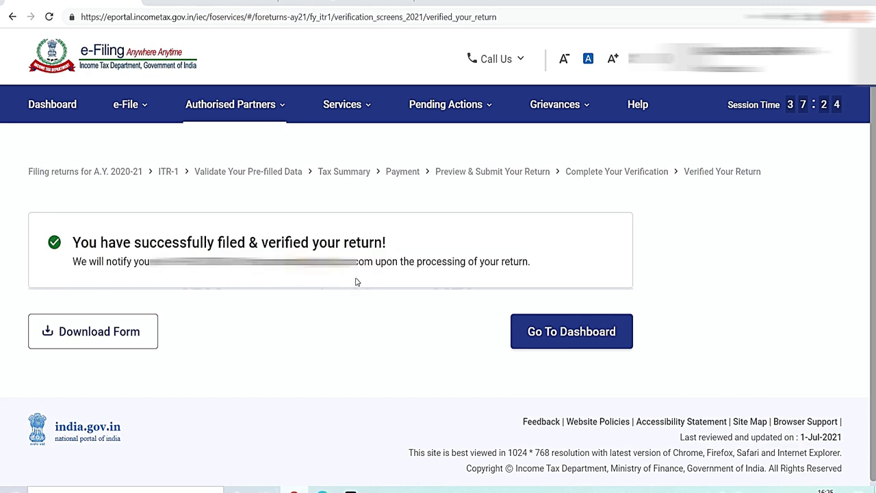
click(132, 341)
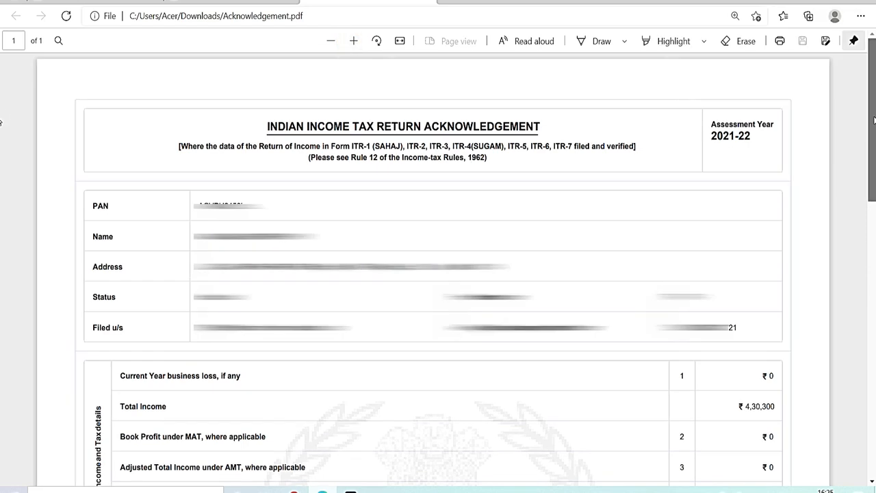
scroll(2, 171, down, 5)
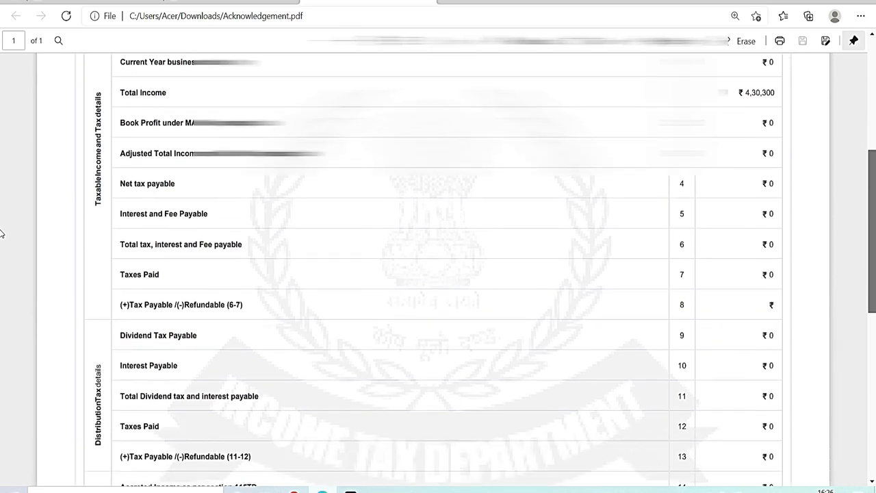
drag(873, 232, 855, 299)
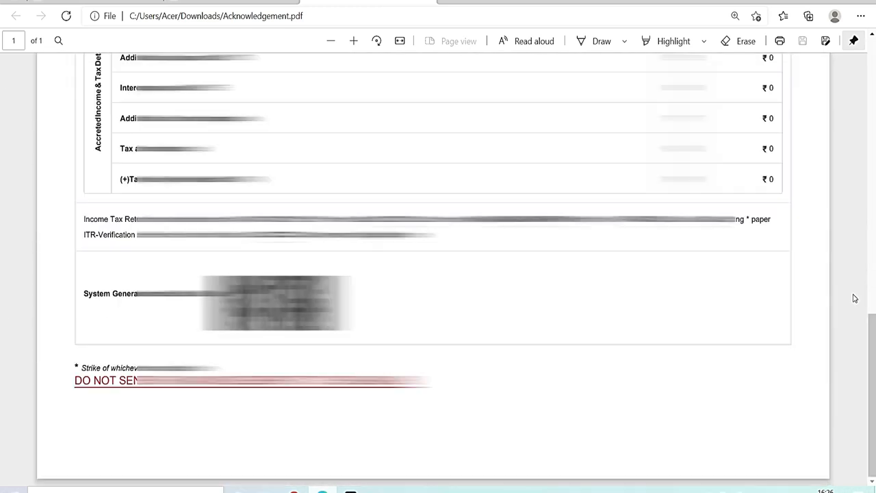